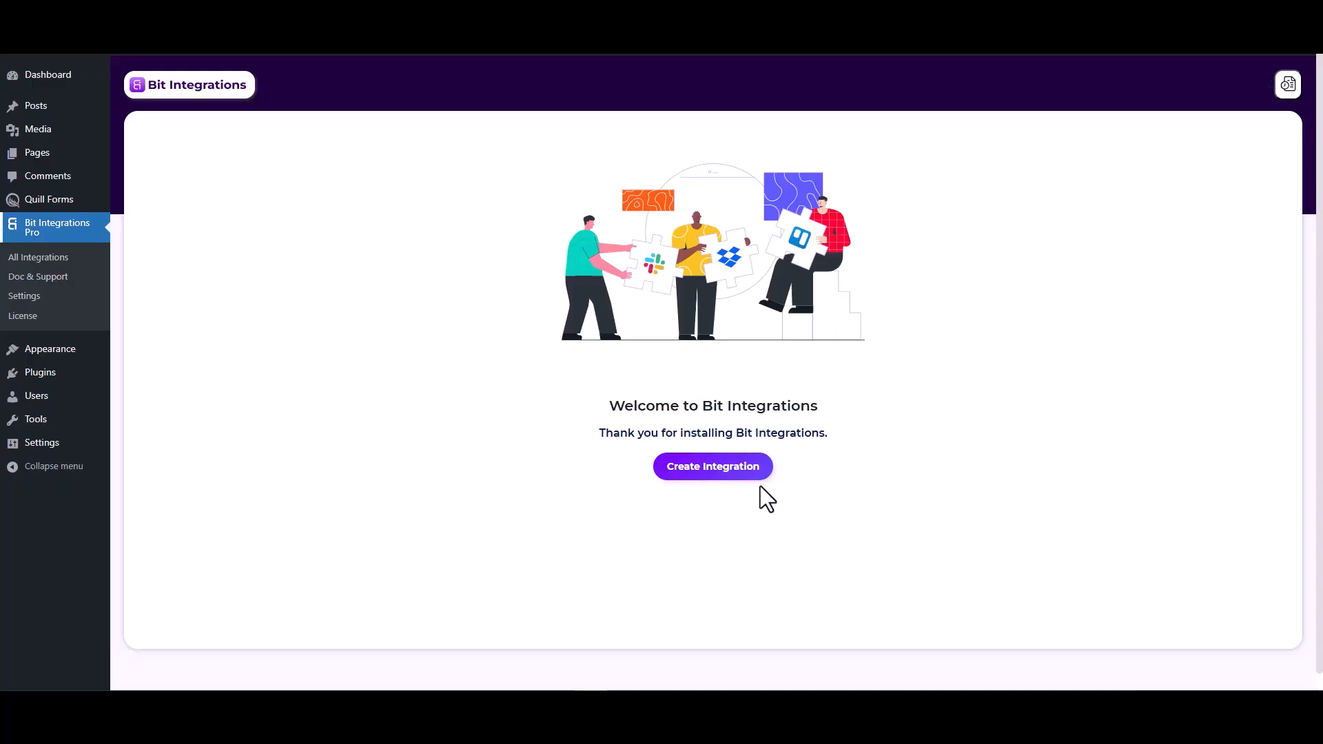
Create an integration with Quill Forms as the trigger and Form Submission as its task
left_click(721, 479)
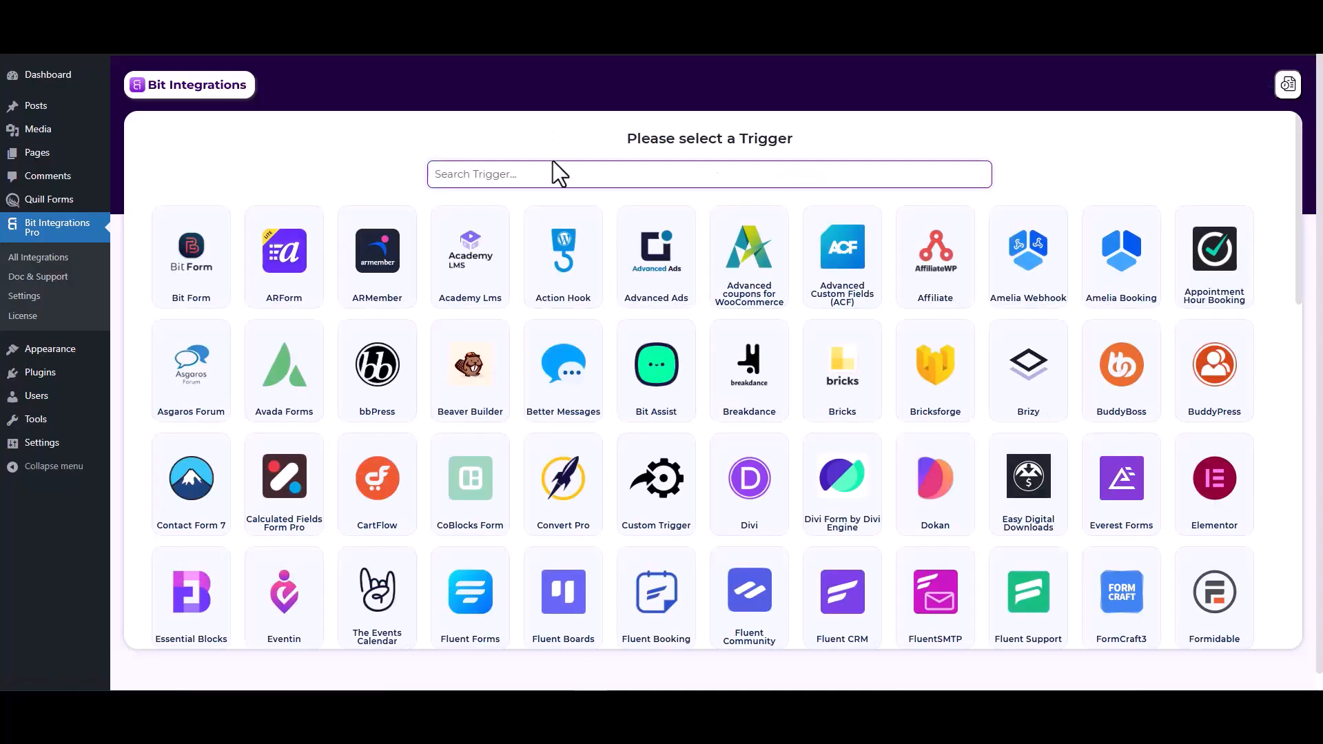
type("qui")
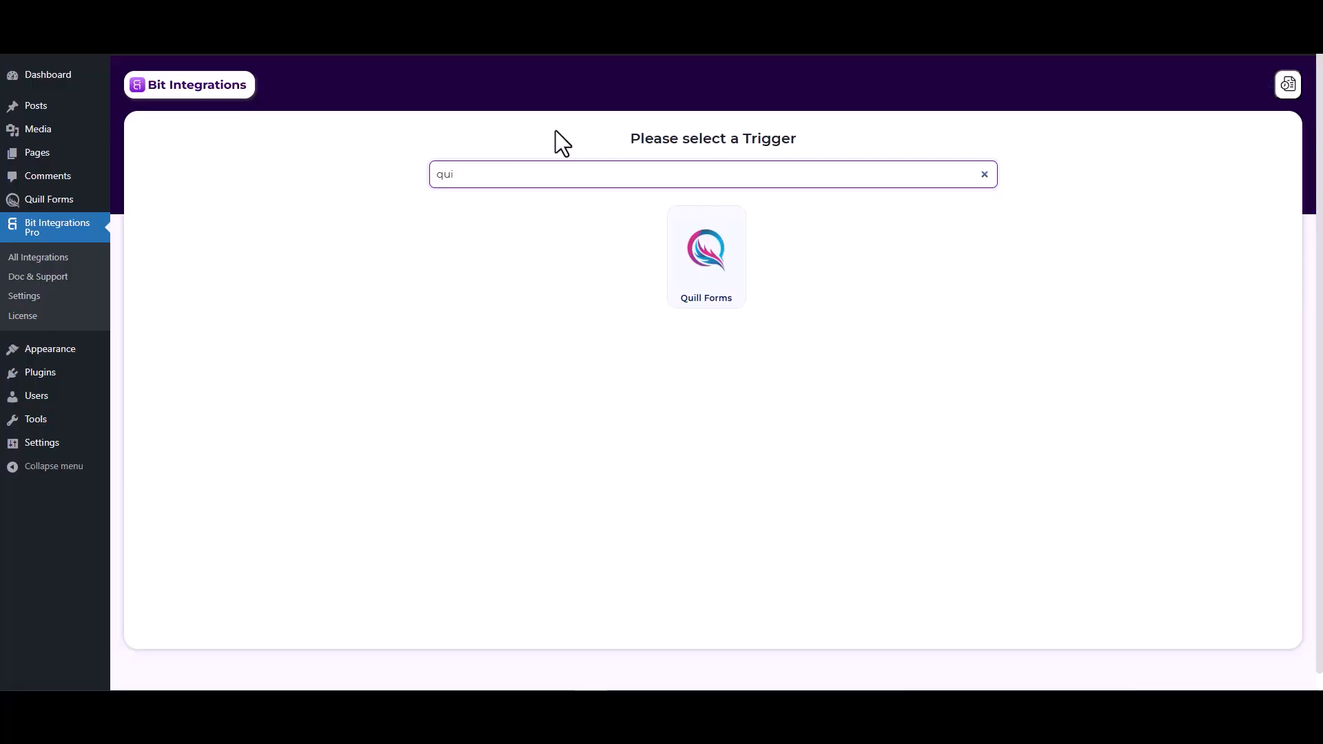
left_click(702, 279)
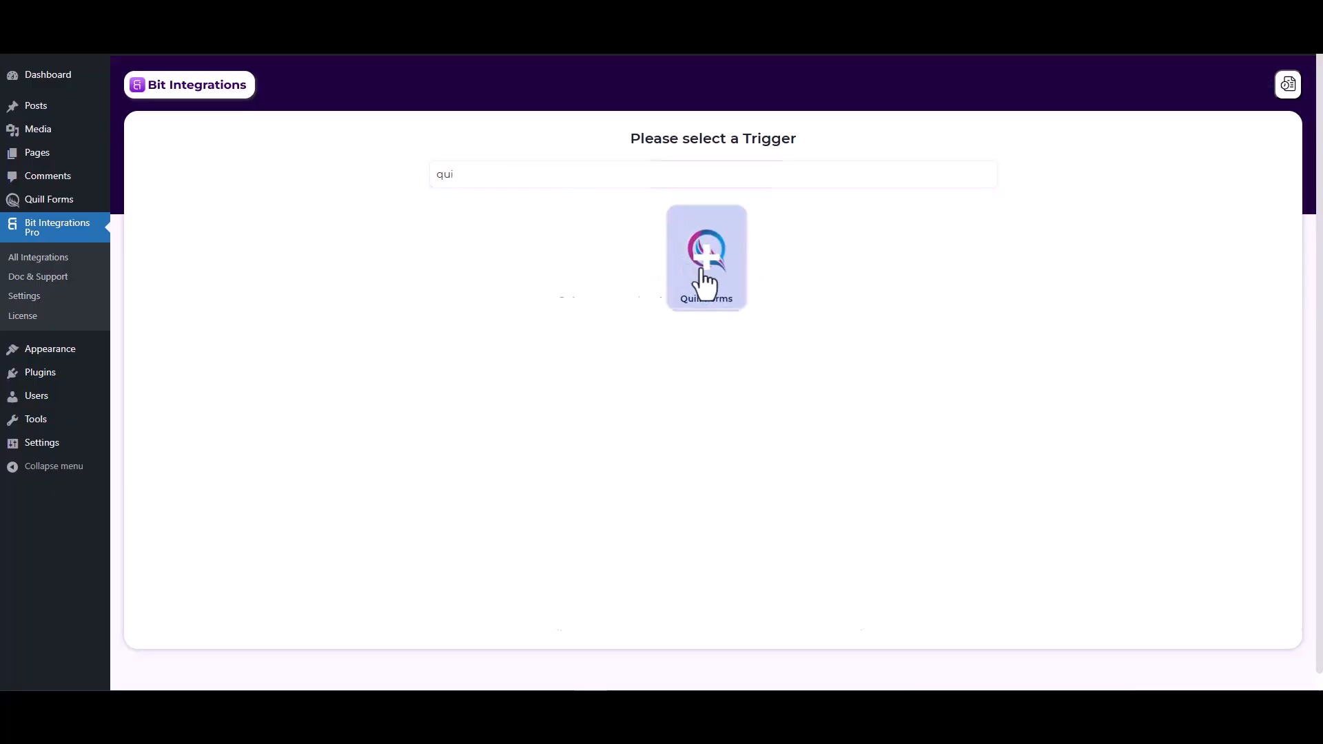
left_click(644, 334)
left_click(641, 369)
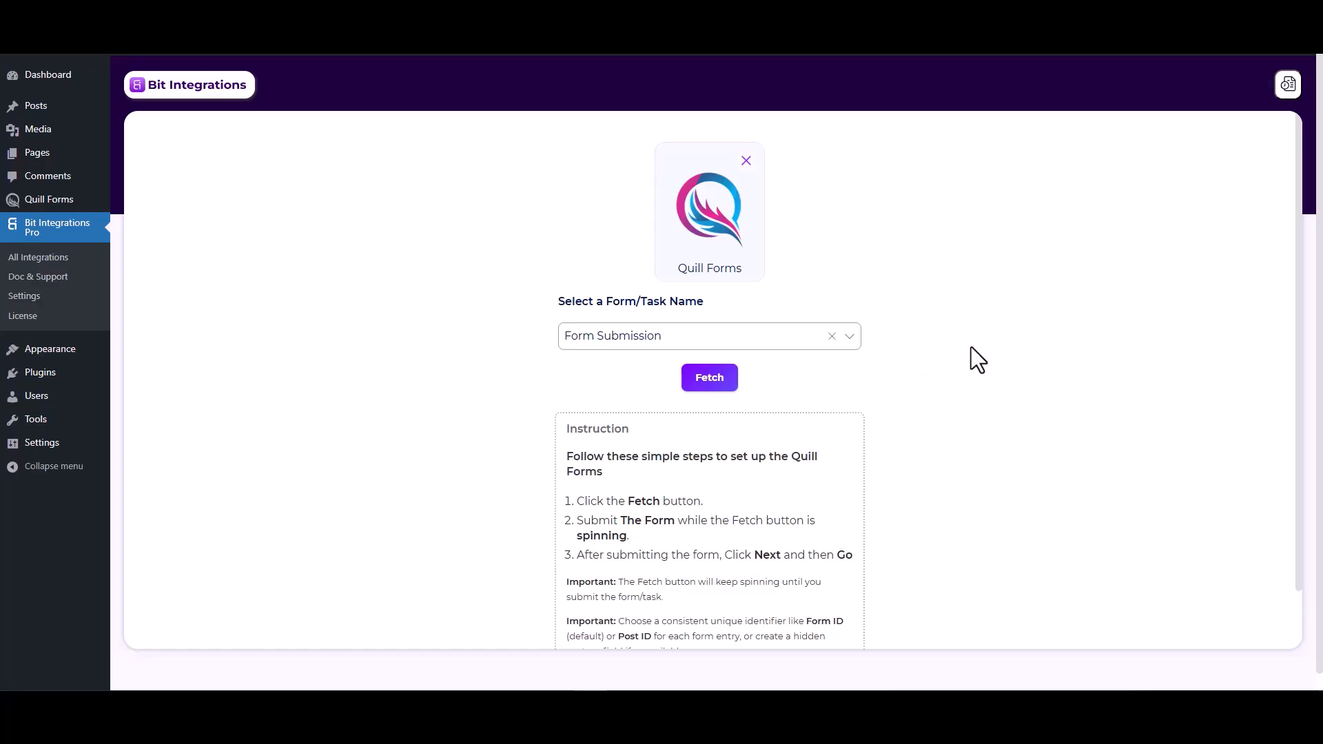
Fetch the trigger fields by submitting the Quill Forms page with the name test, a test e-mail address and the number 1234
left_click(717, 380)
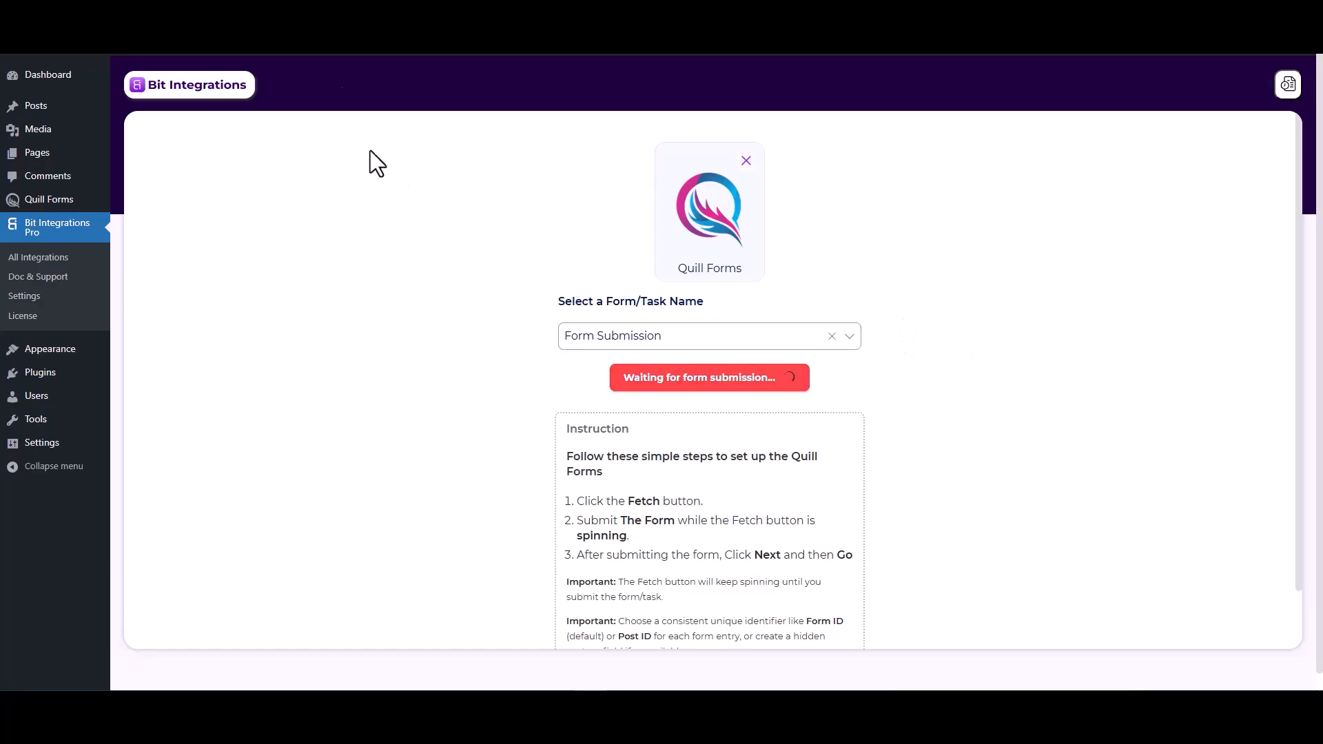
left_click(365, 28)
left_click(477, 260)
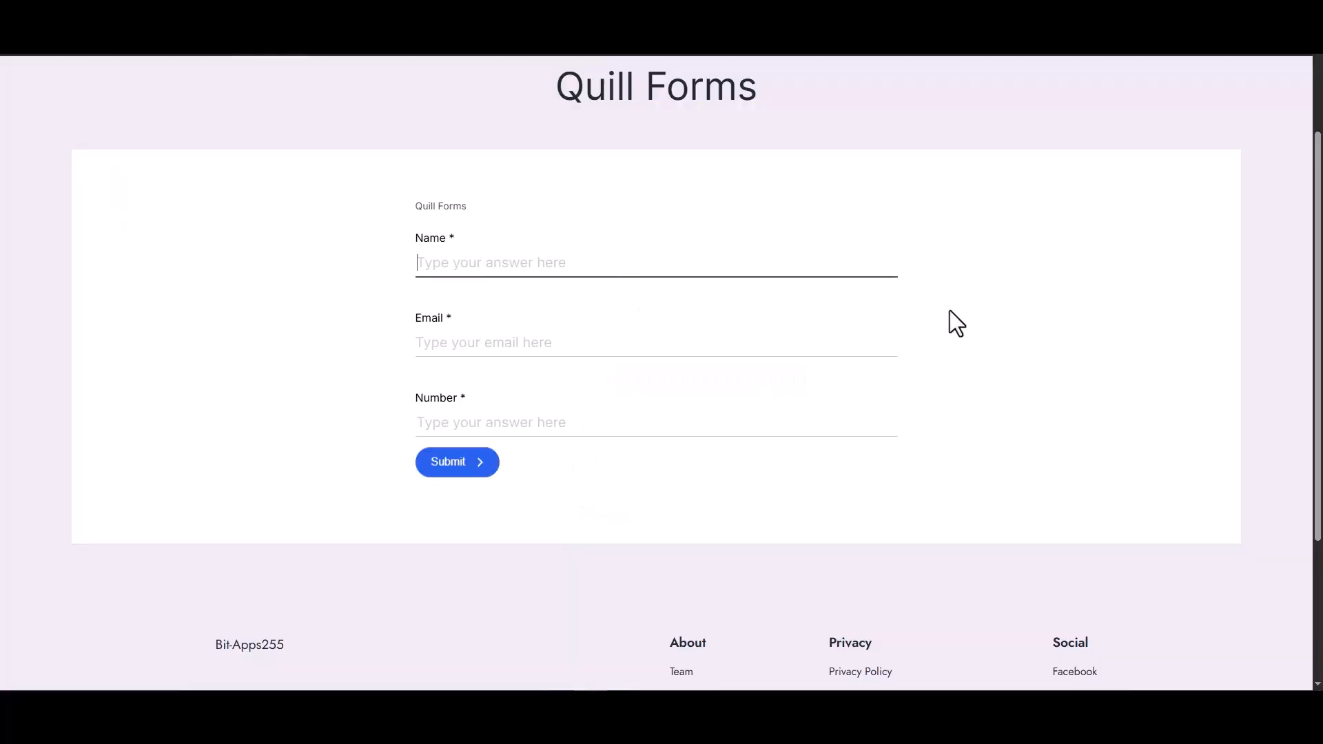
type("test")
left_click(880, 349)
type("tes")
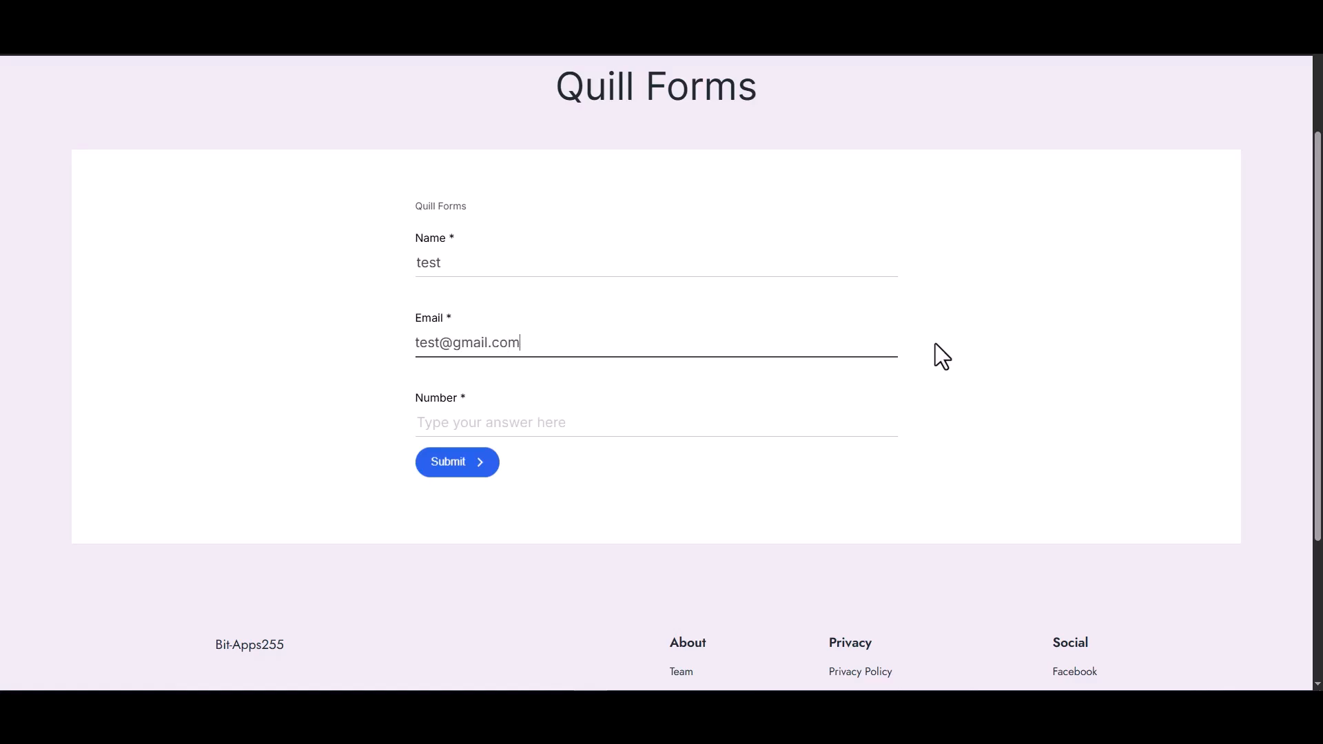
left_click(748, 427)
type("1234")
left_click(448, 466)
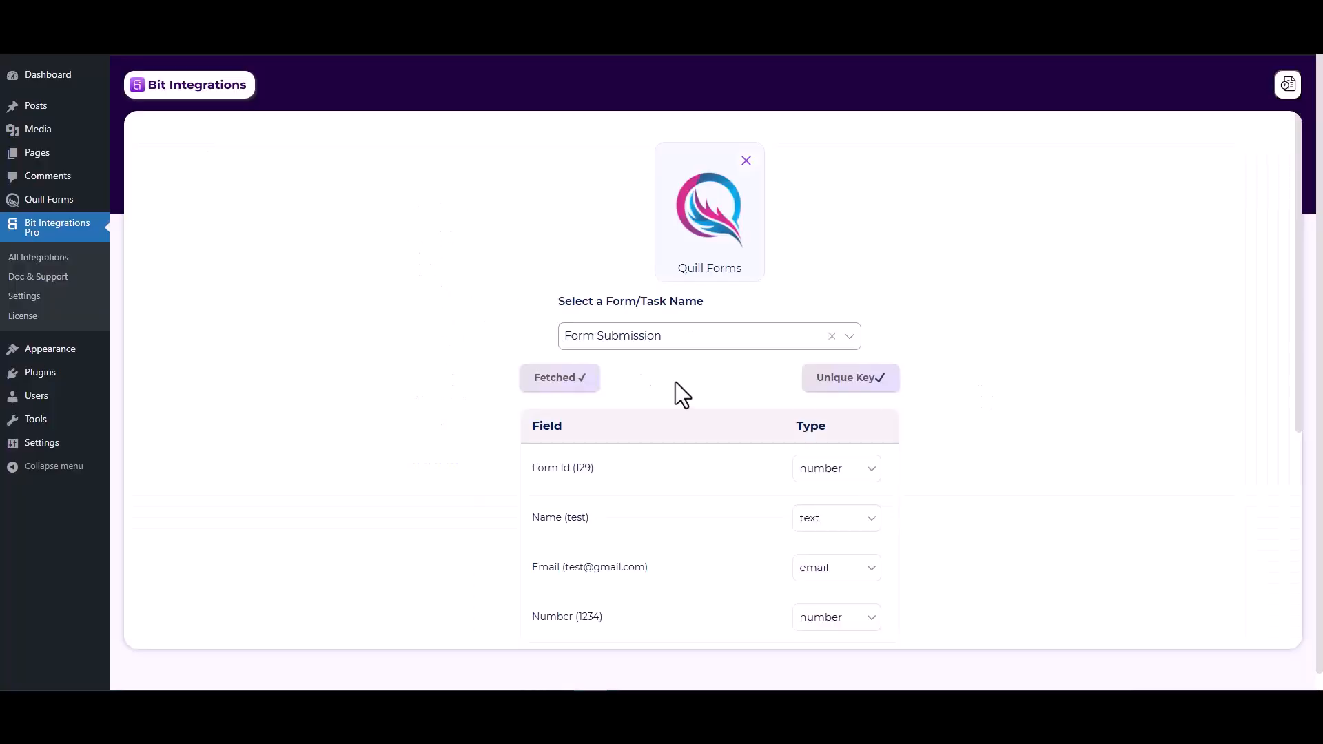
Proceed to the integration's action and choose WPWebhooks
scroll(745, 548, "down", 2)
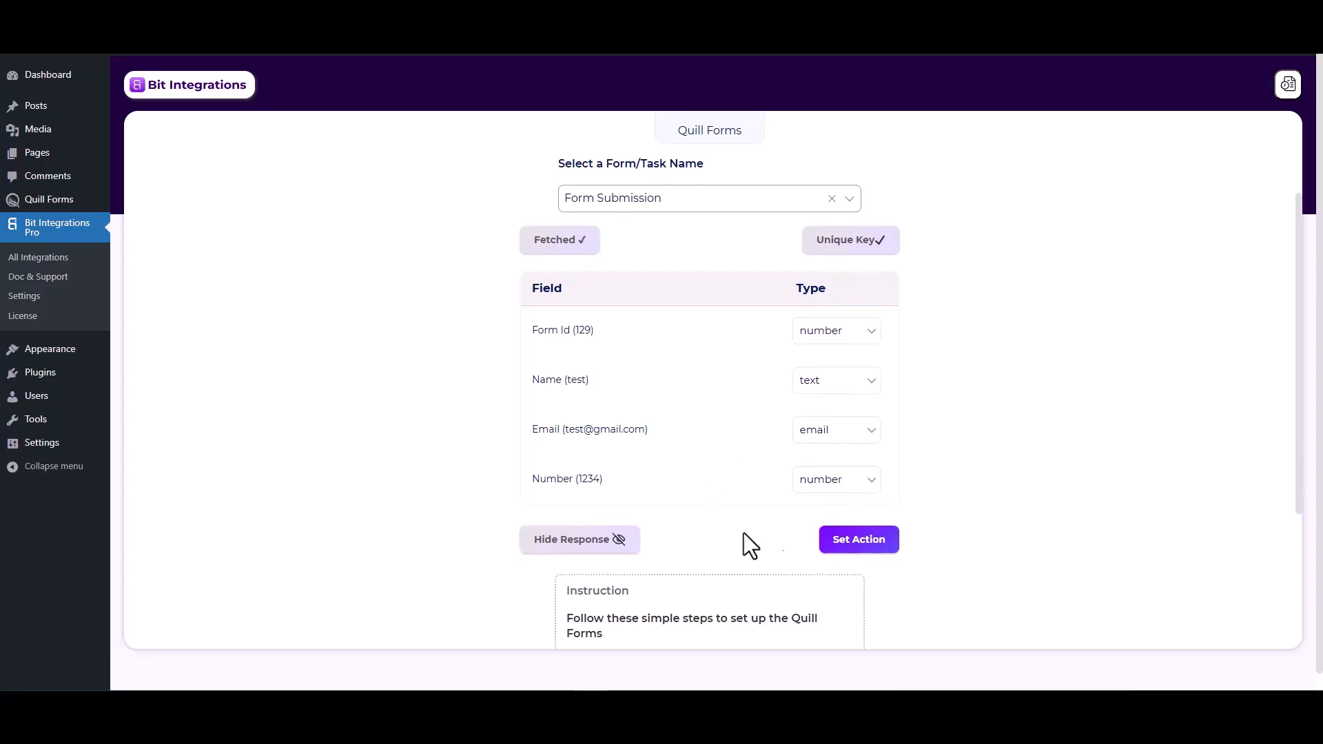
left_click(840, 541)
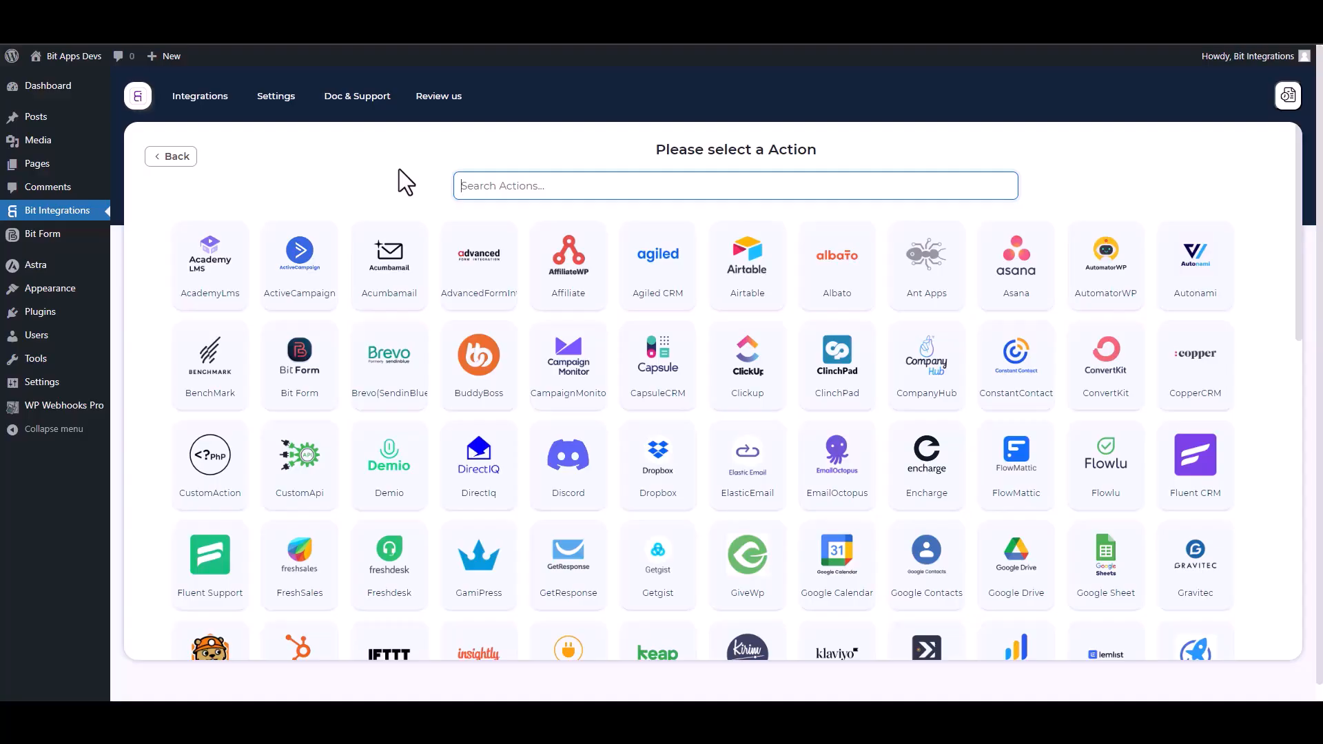
type("wp")
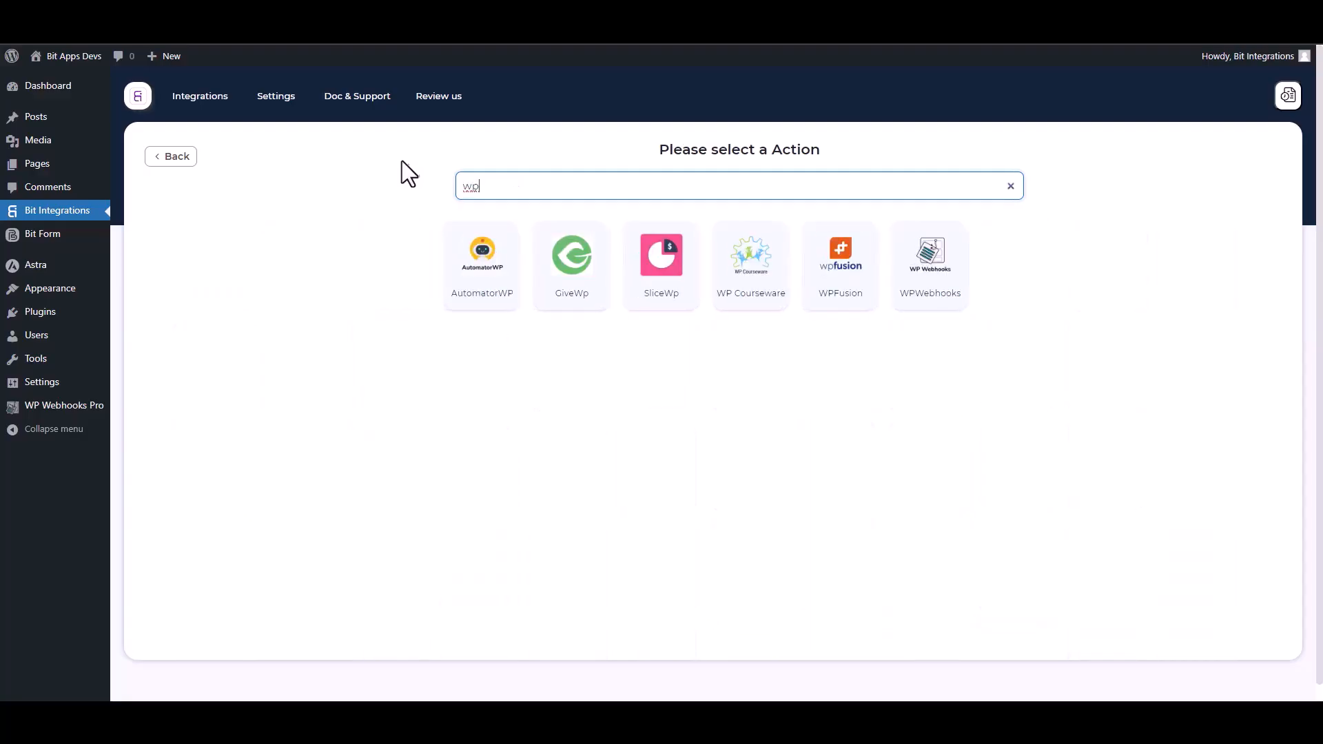
left_click(938, 304)
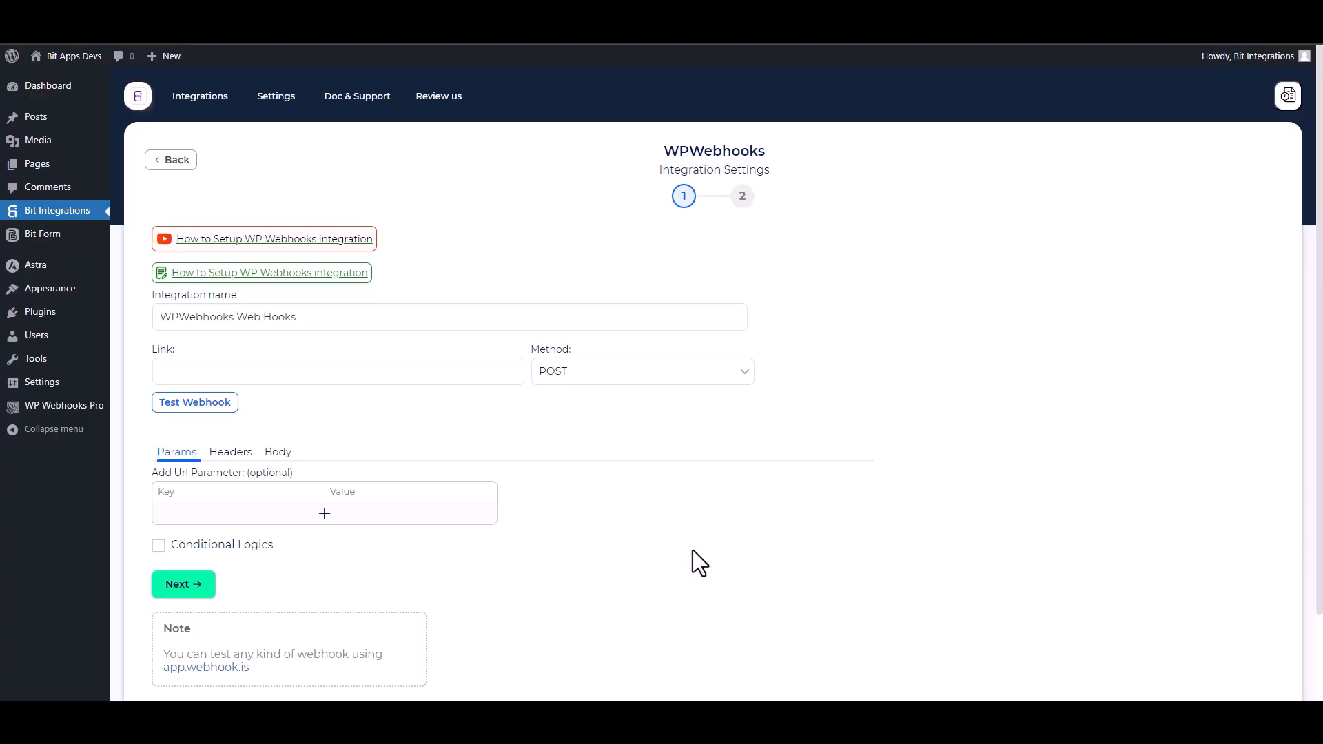
Create an automation flow named Bit Integrations in WP Webhooks Pro
left_click(64, 406)
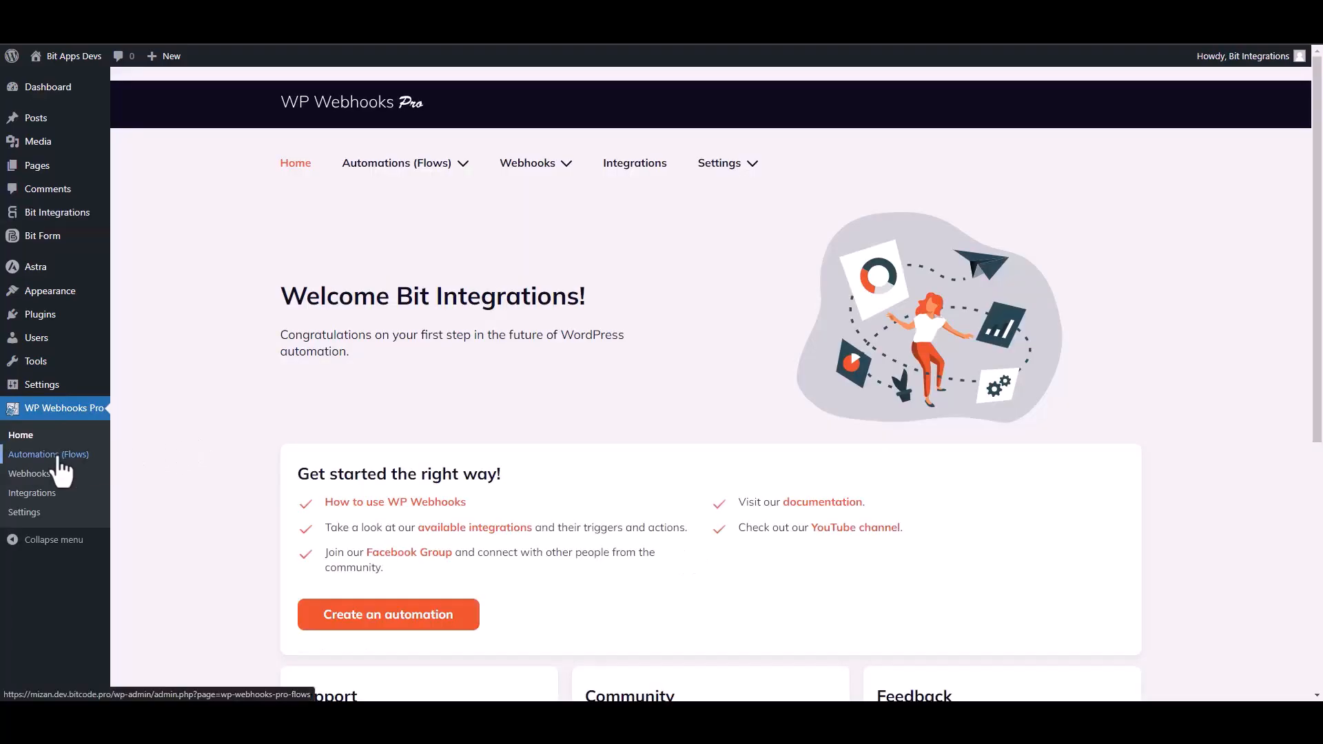
left_click(58, 456)
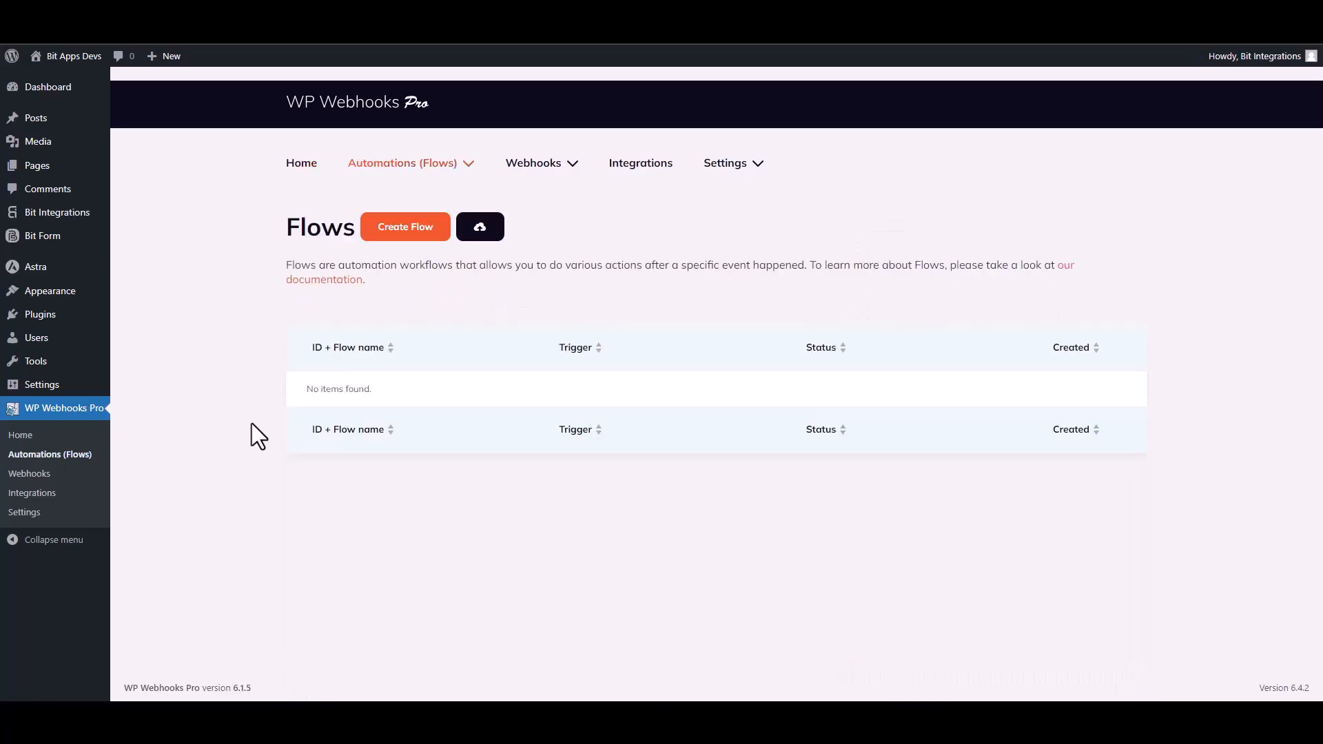
left_click(407, 233)
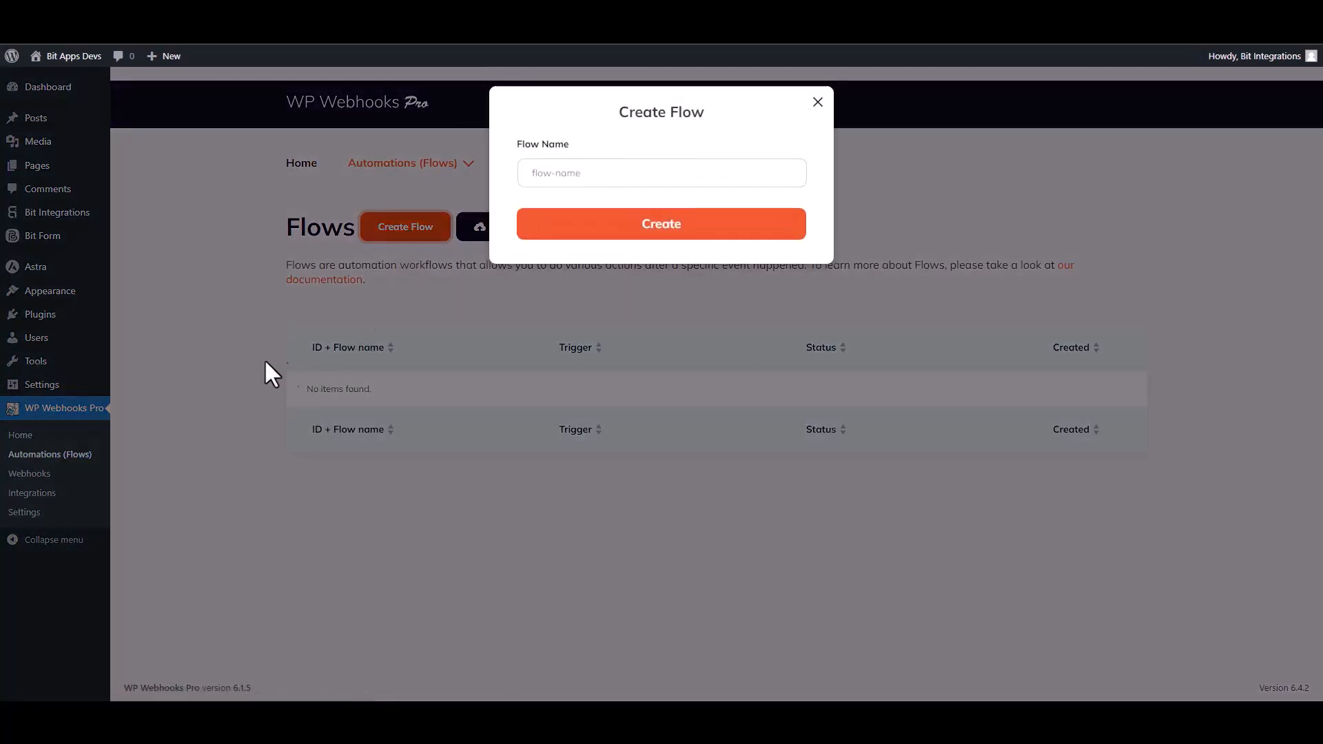
left_click(556, 173)
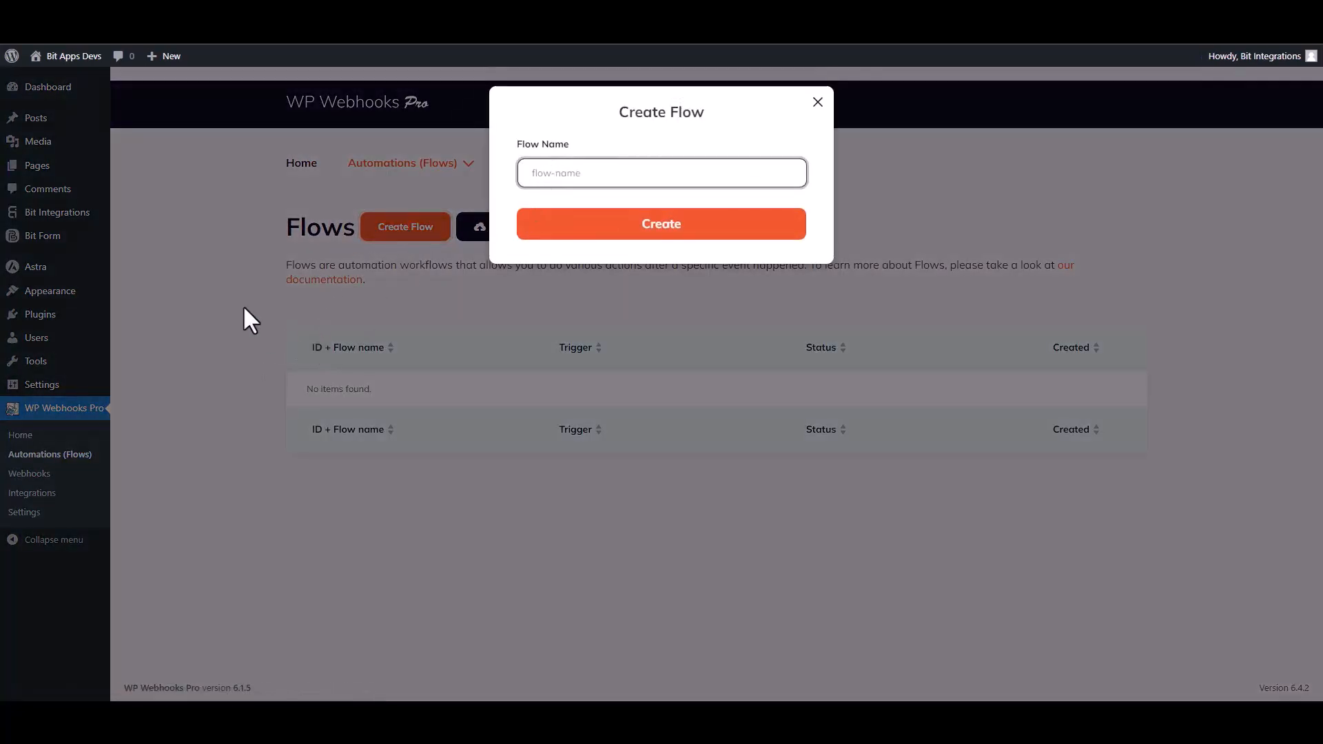
type("Bit Integrations")
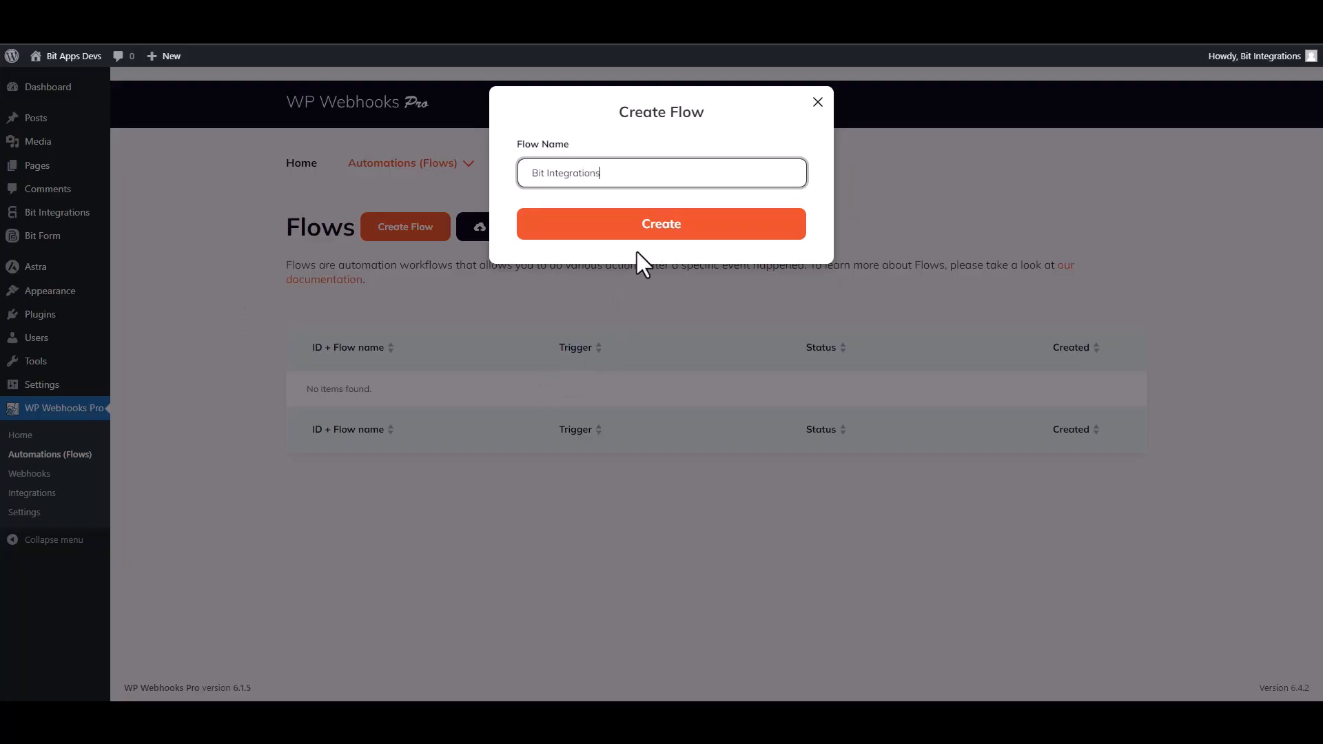
left_click(658, 236)
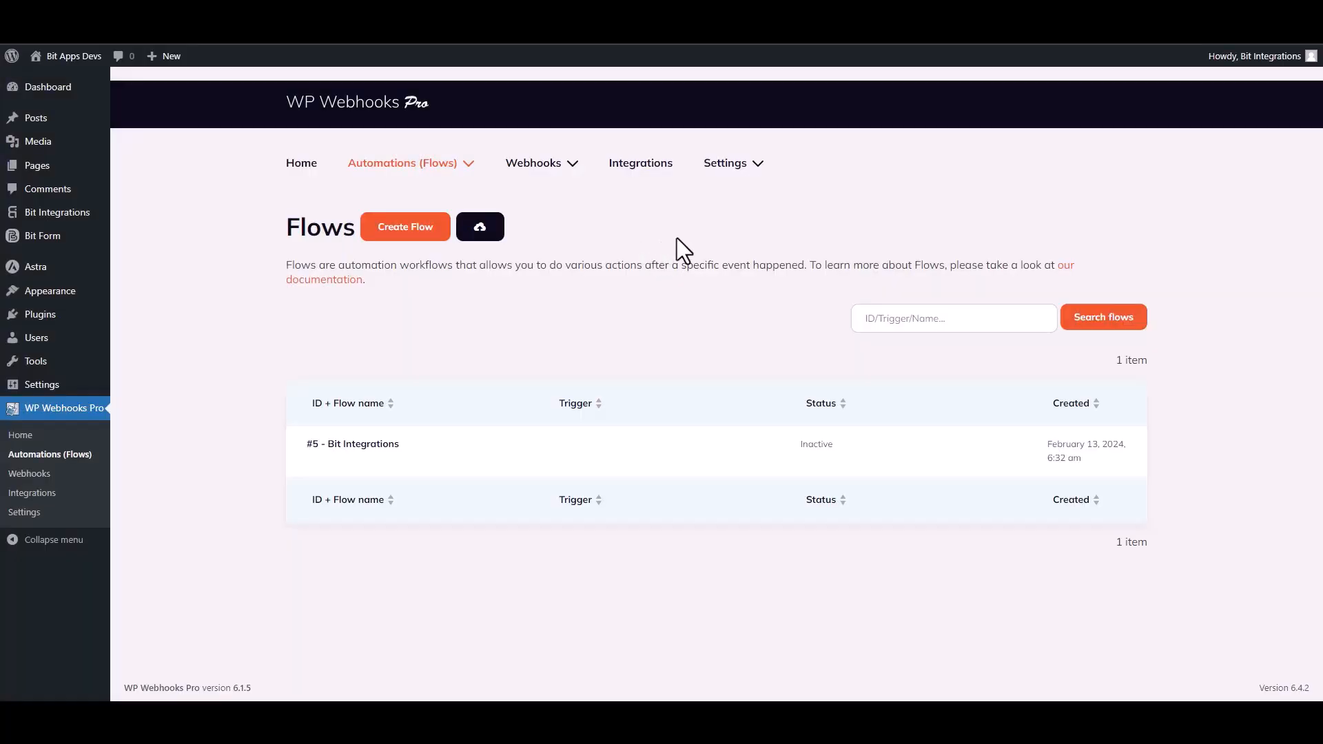
Open the Bit Integrations flow and set its trigger to Webhooks with HTTP request received
mouse_move(372, 450)
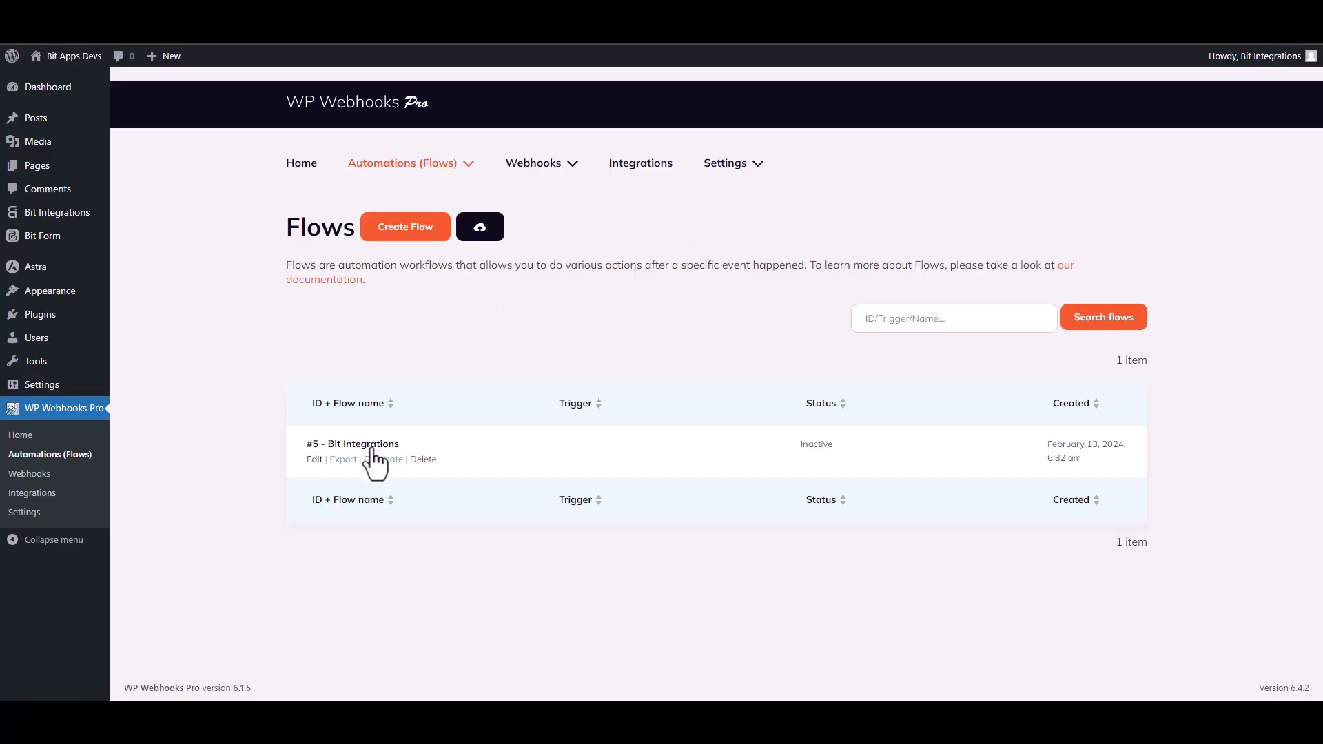
left_click(309, 461)
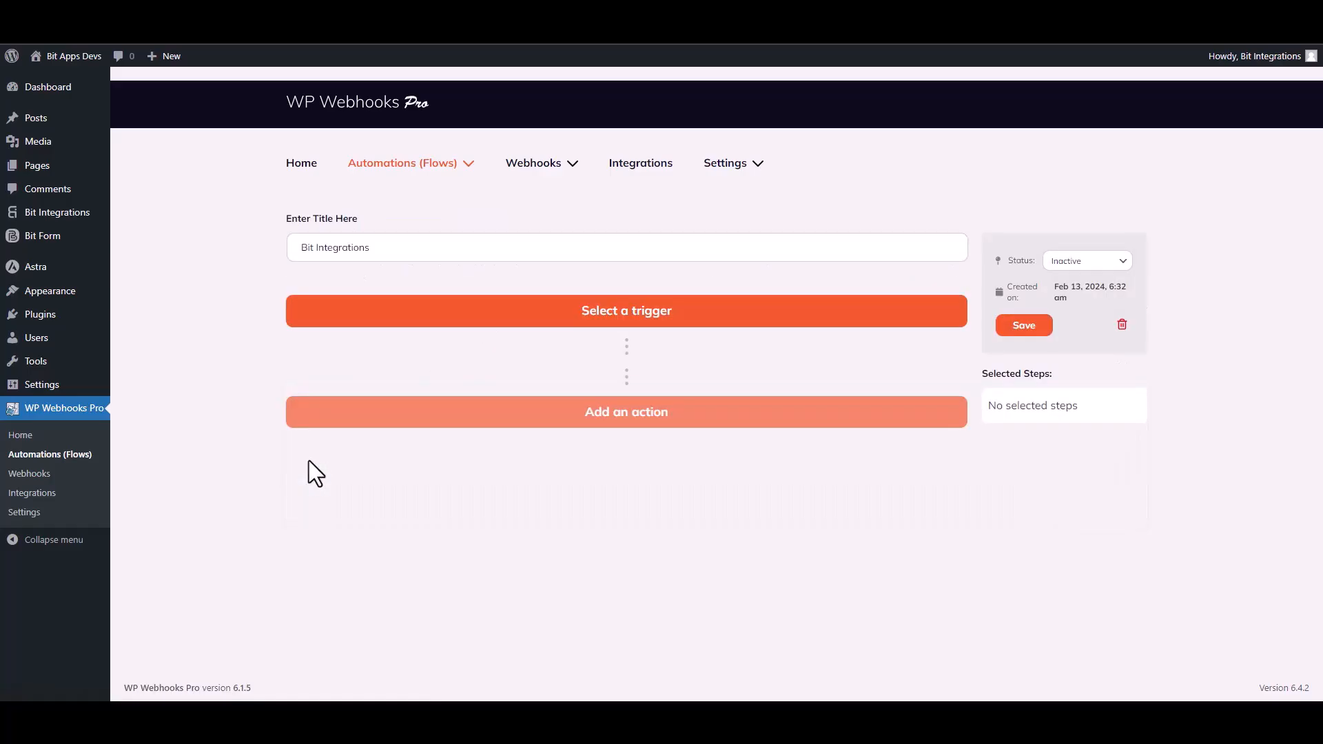
left_click(663, 322)
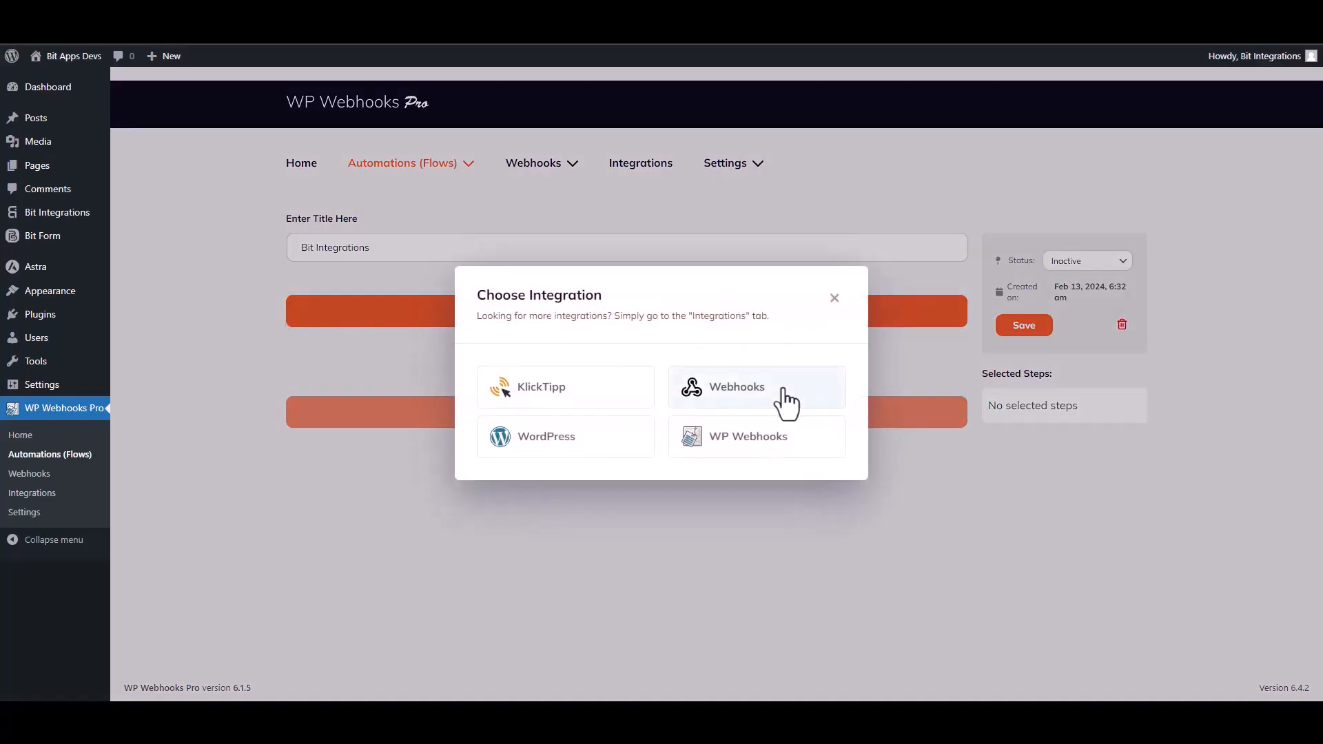
left_click(743, 390)
left_click(416, 437)
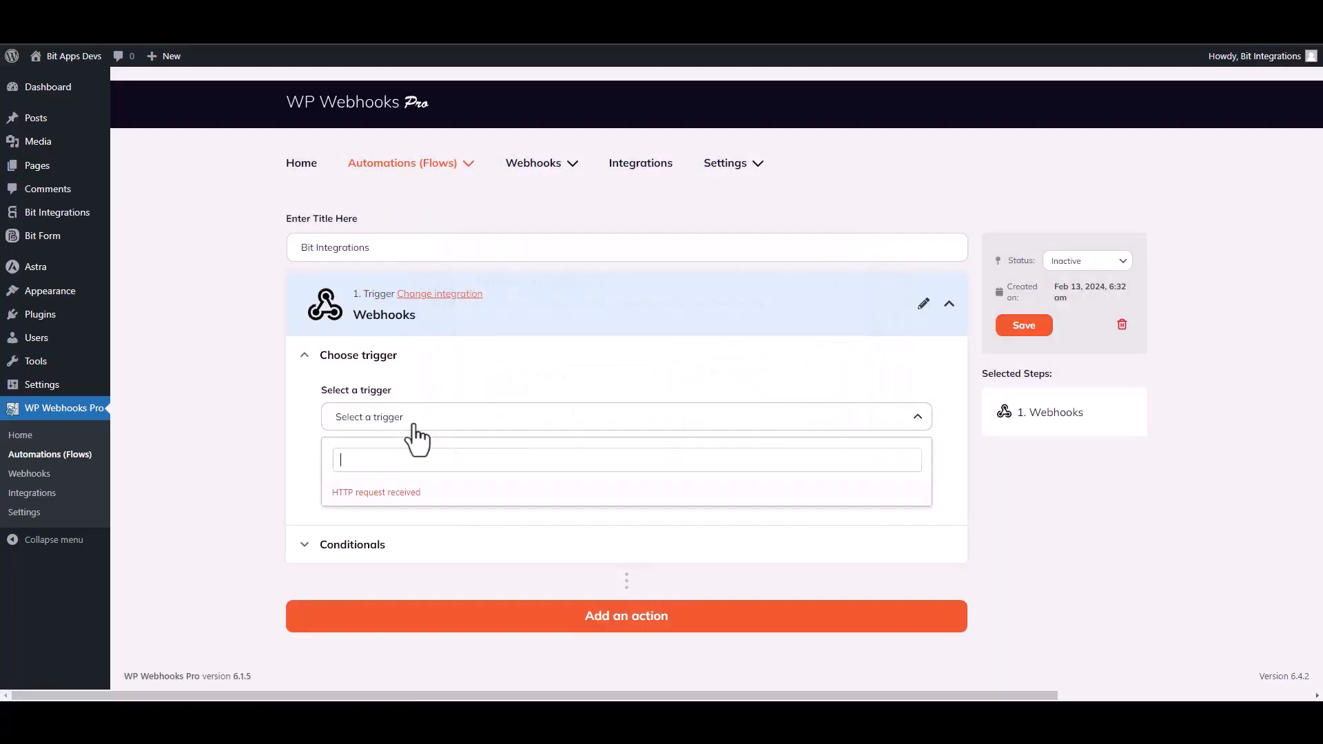
left_click(400, 508)
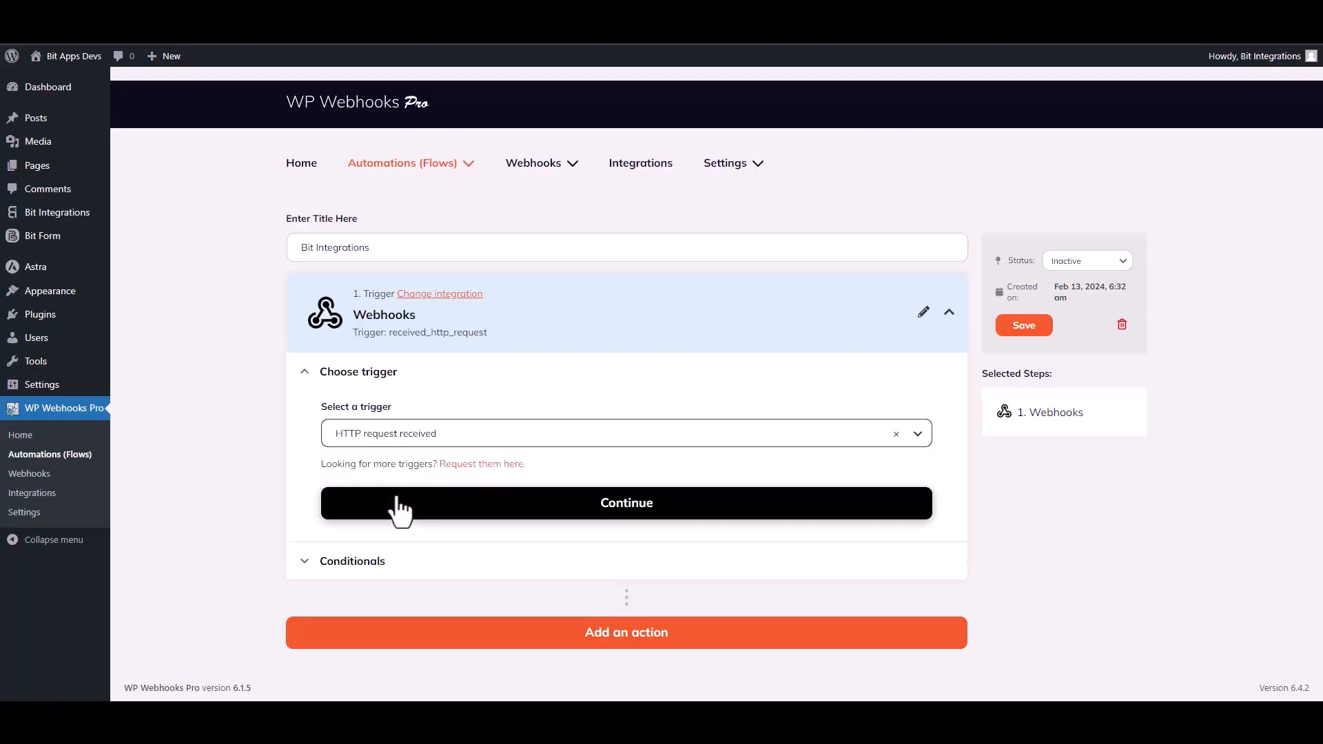
left_click(611, 509)
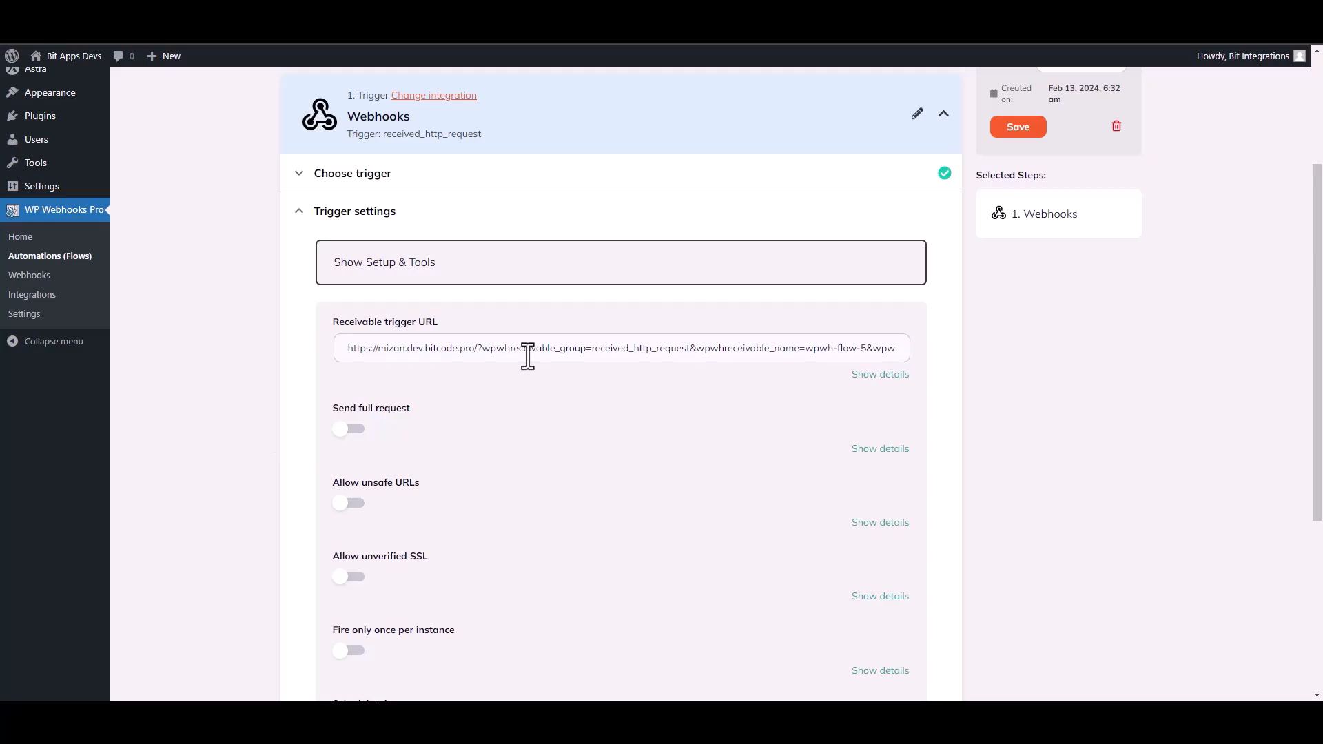
Copy the flow's receivable trigger URL into the Link field of the WPWebhooks integration settings
left_click(528, 356)
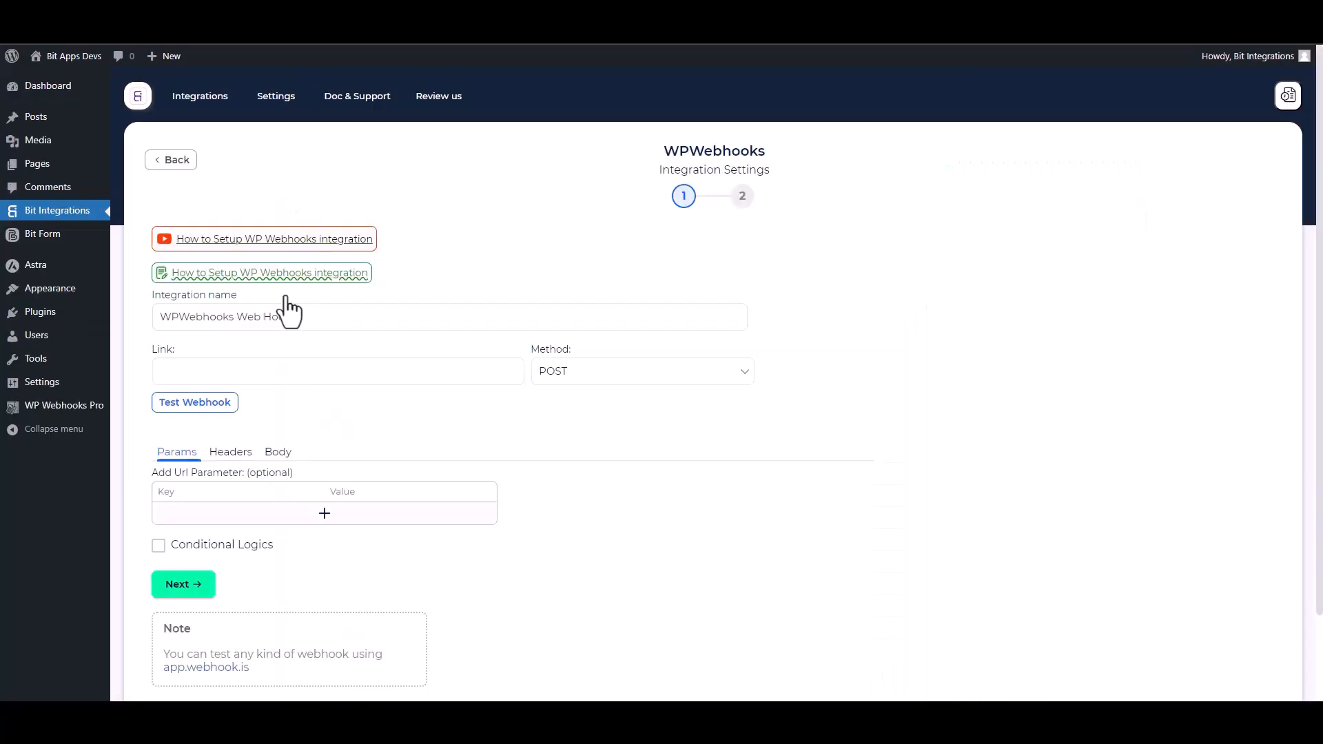
left_click(228, 368)
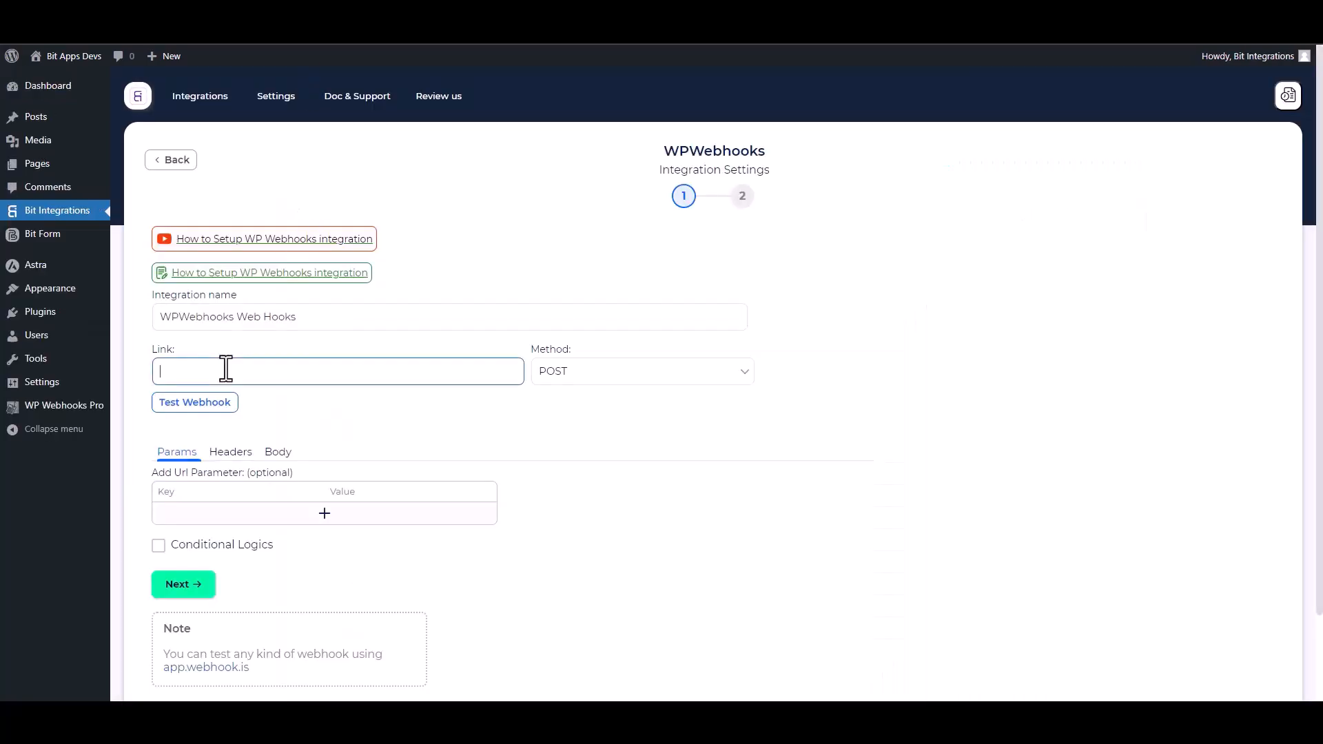
key("ctrl+v")
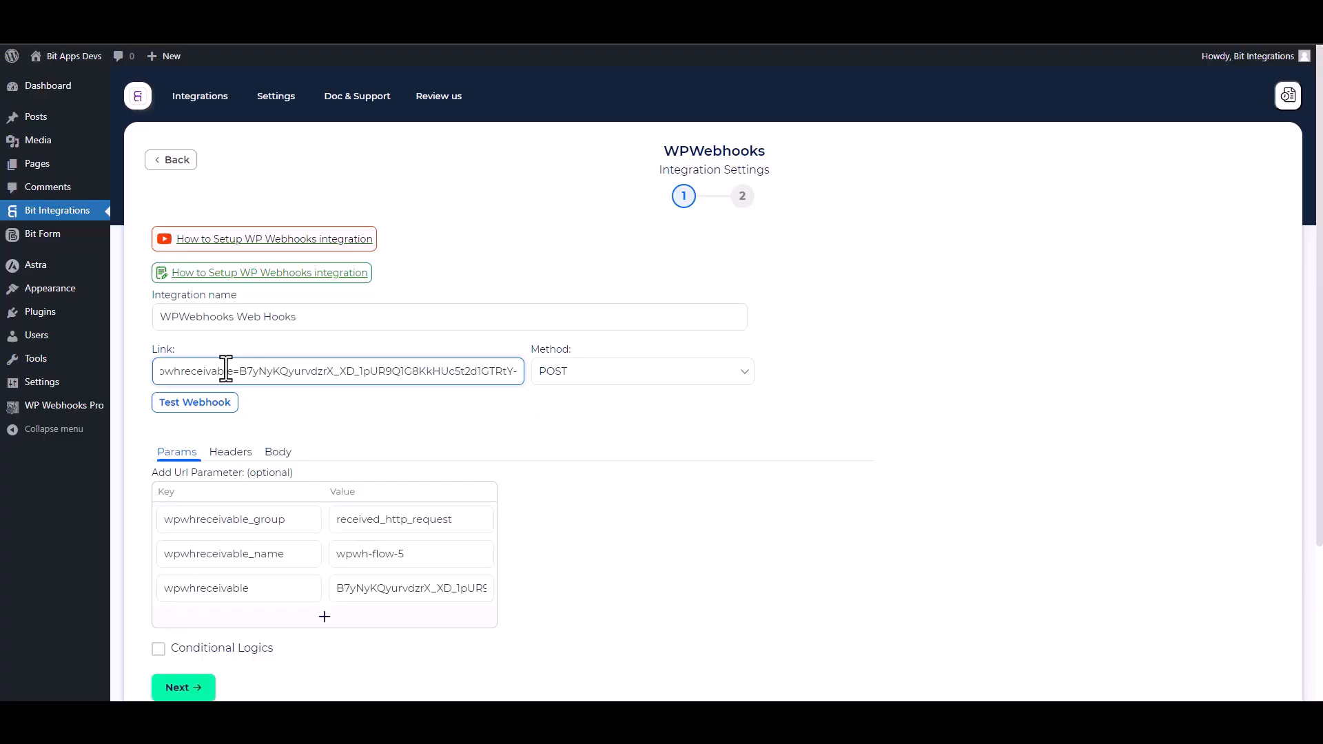
Configure the request body to send all data as application/json and test the webhook
scroll(495, 385, "down", 2)
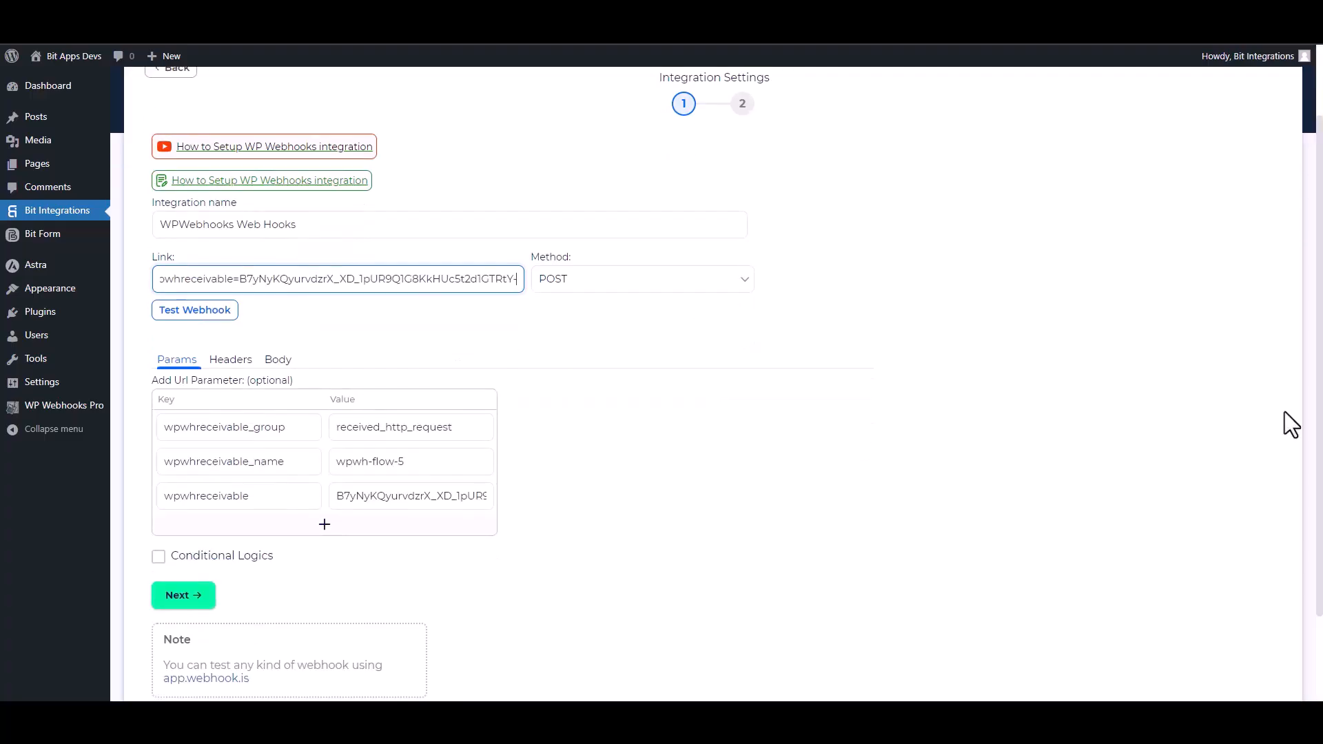
left_click(280, 360)
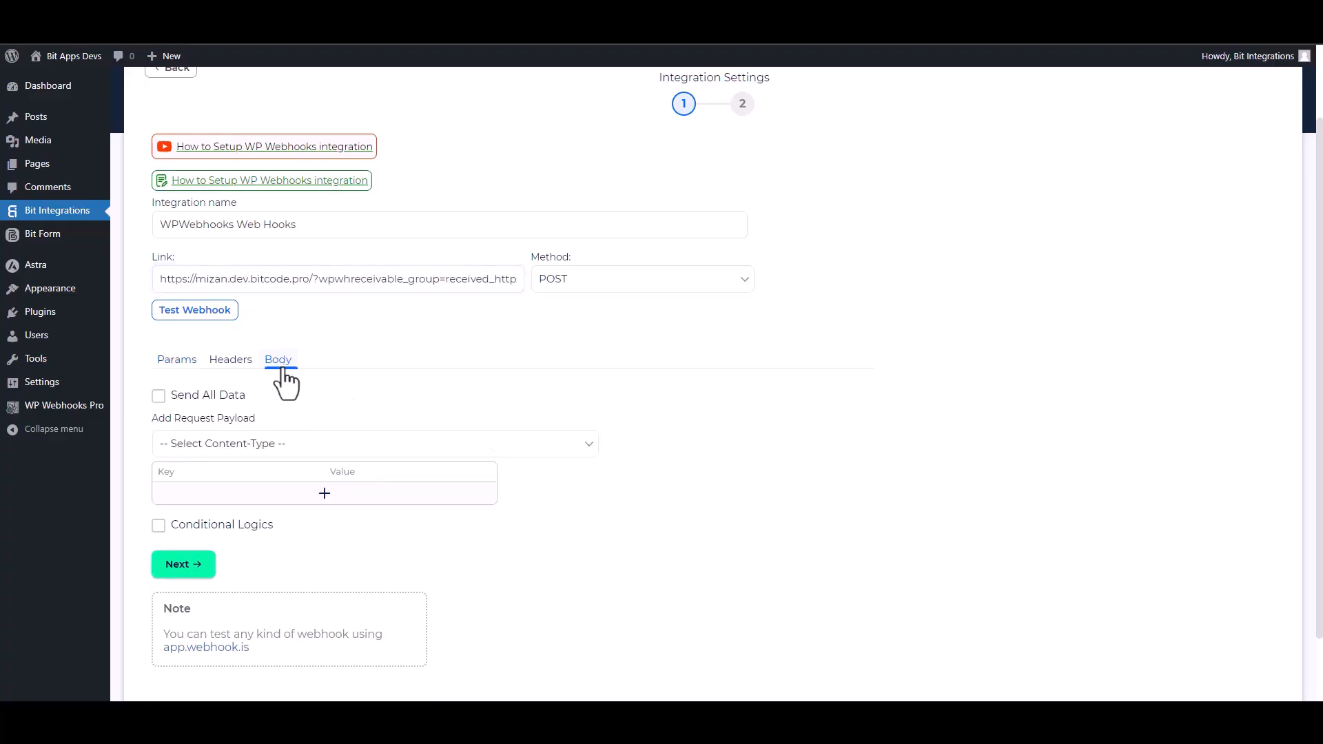
left_click(185, 403)
left_click(274, 448)
left_click(250, 494)
scroll(815, 486, "down", 3)
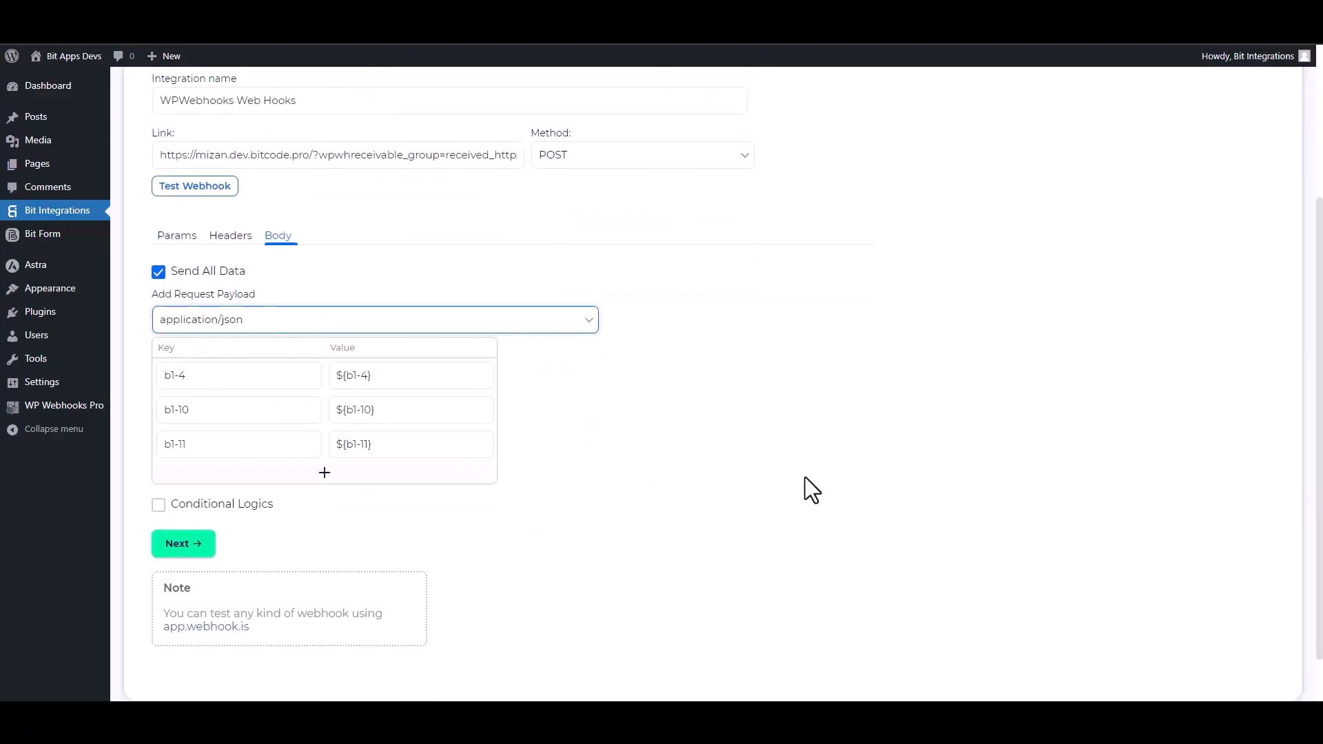
left_click(221, 195)
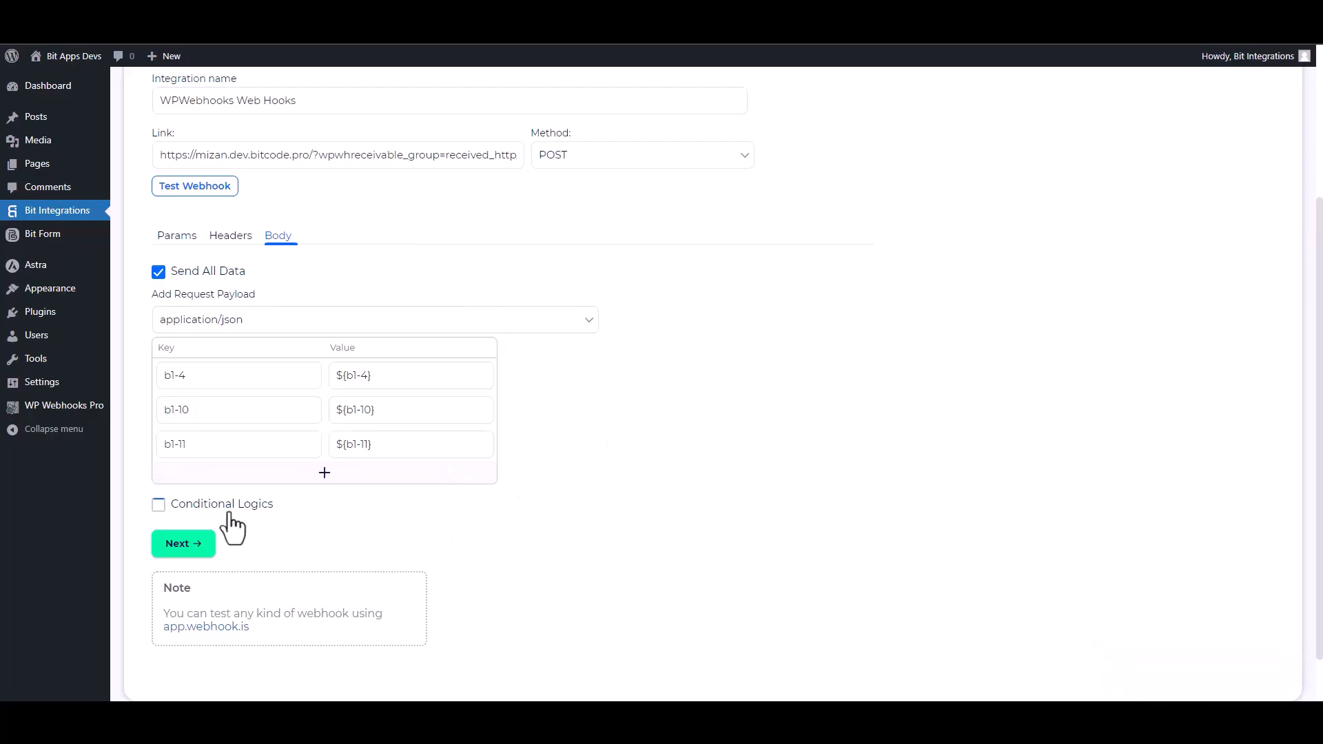
left_click(196, 508)
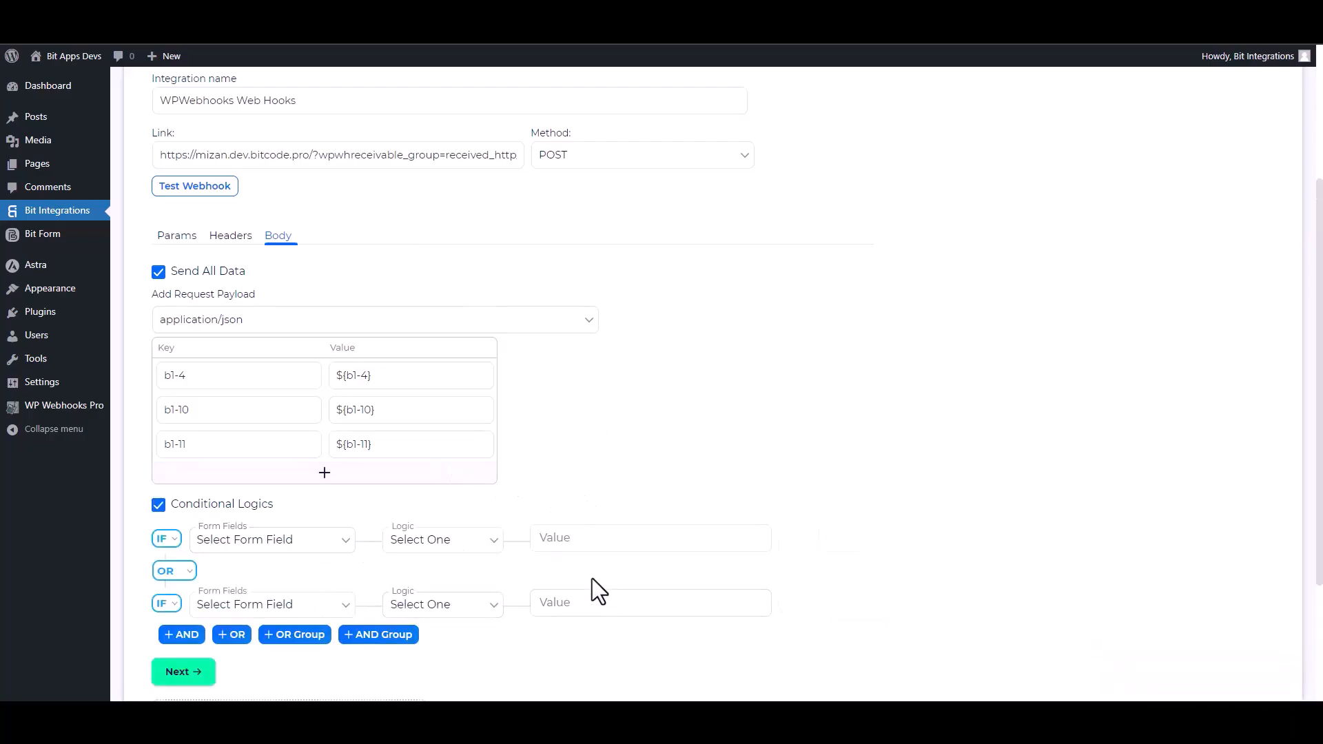
scroll(1276, 531, "down", 2)
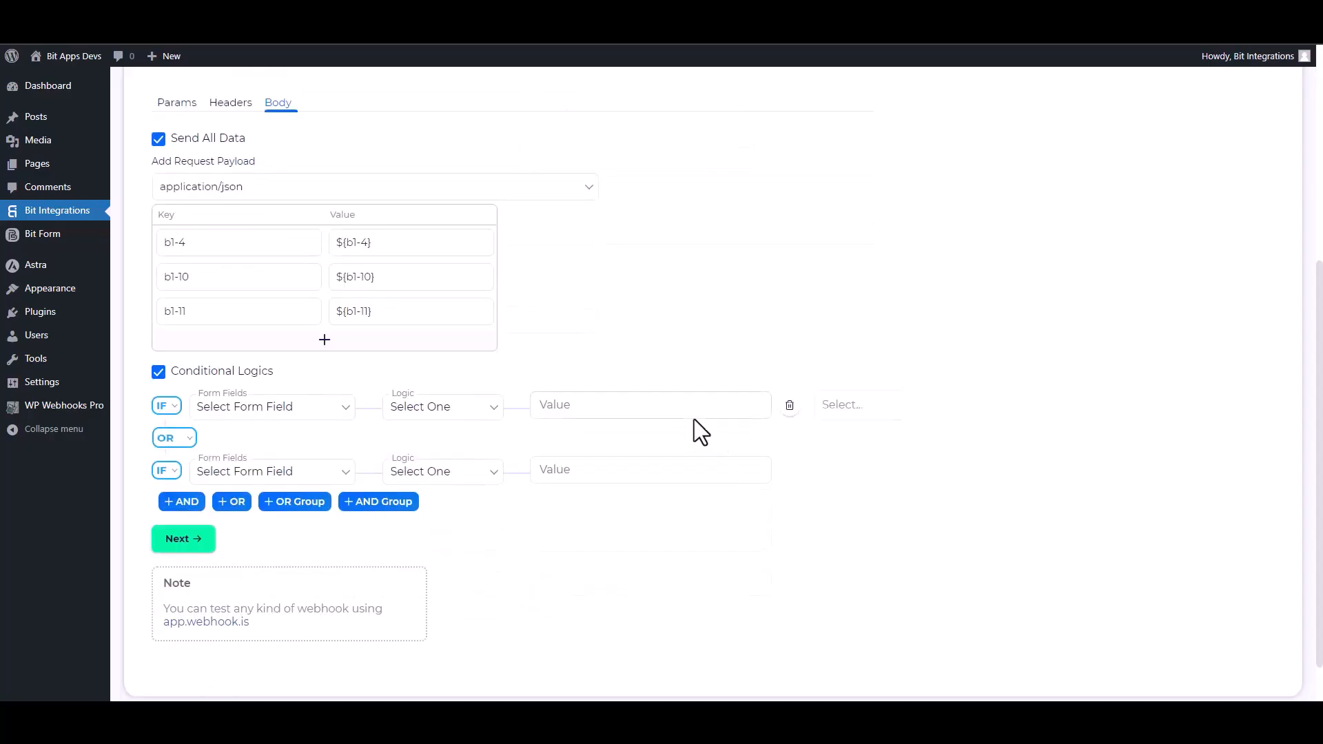
left_click(159, 372)
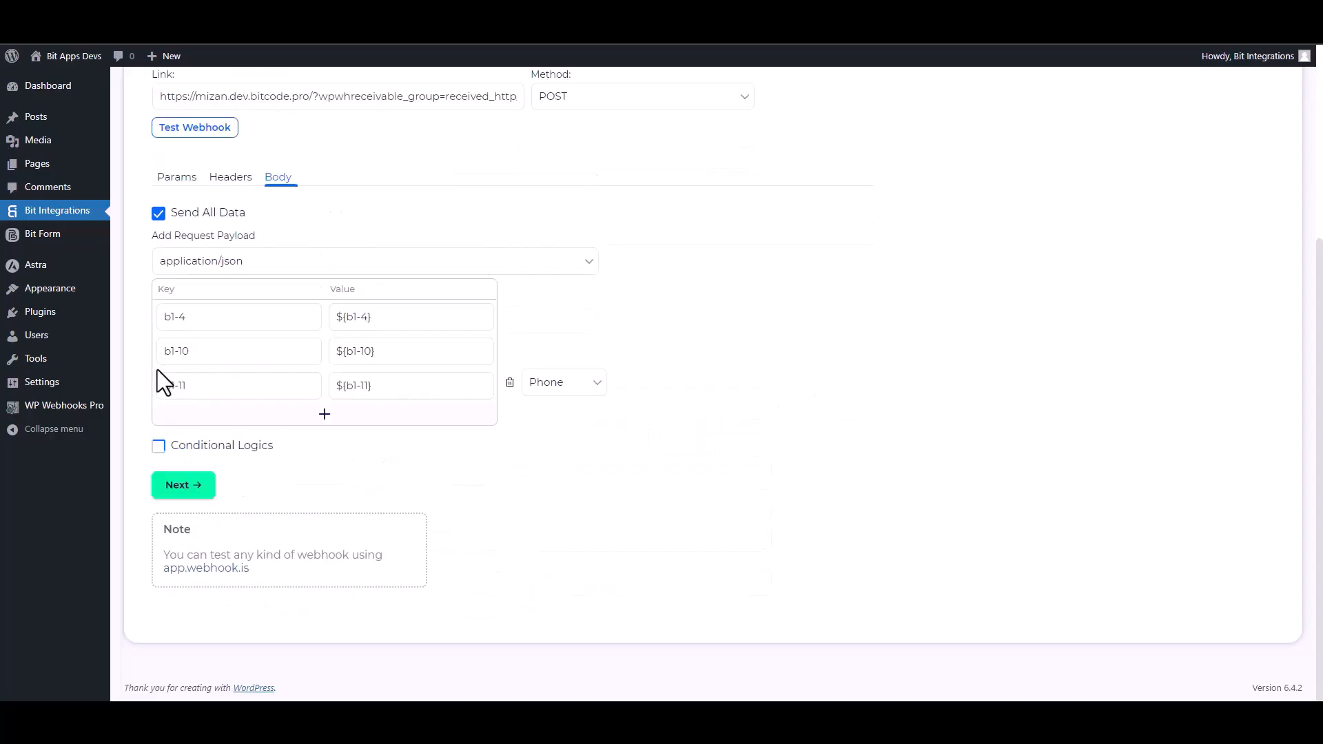
Proceed past the integration settings and finish the WPWebhooks integration
left_click(200, 485)
left_click(697, 285)
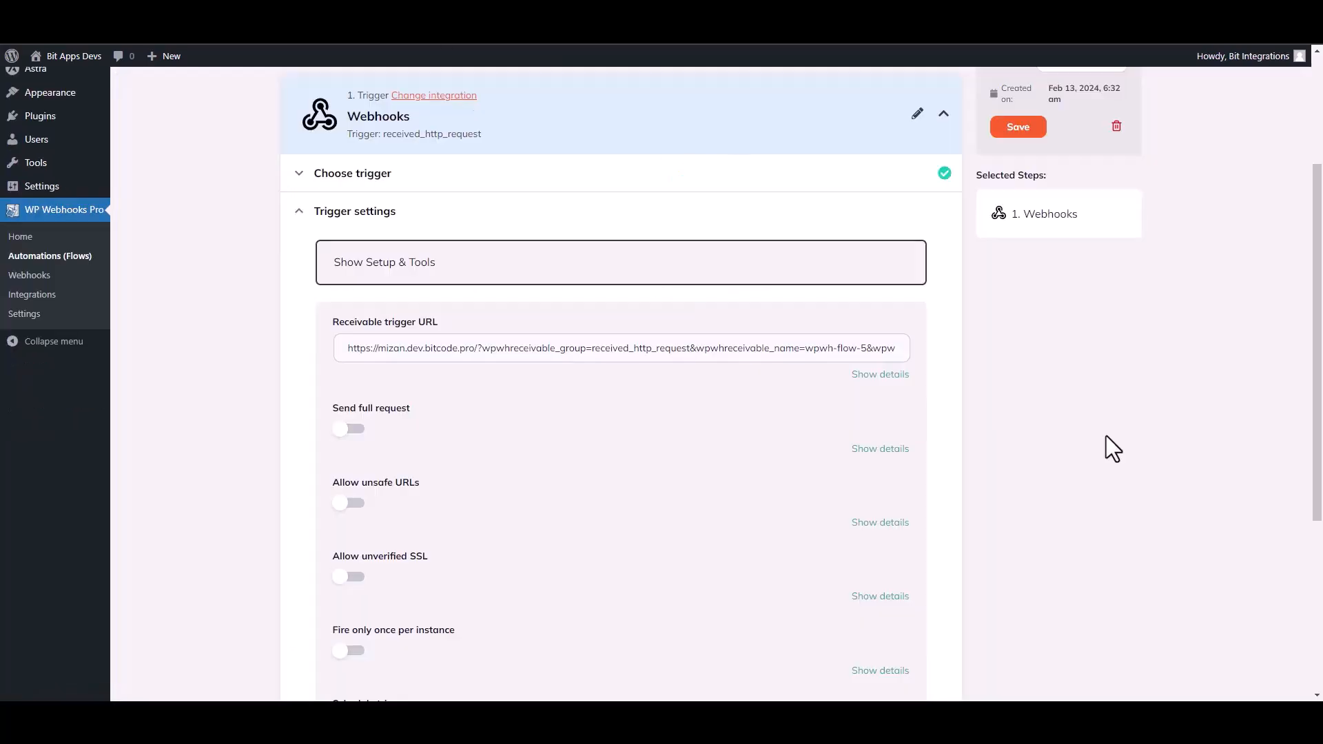
Save the Webhooks trigger's fields and load Log #18 as its test data using Get log data
scroll(620, 386, "down", 3)
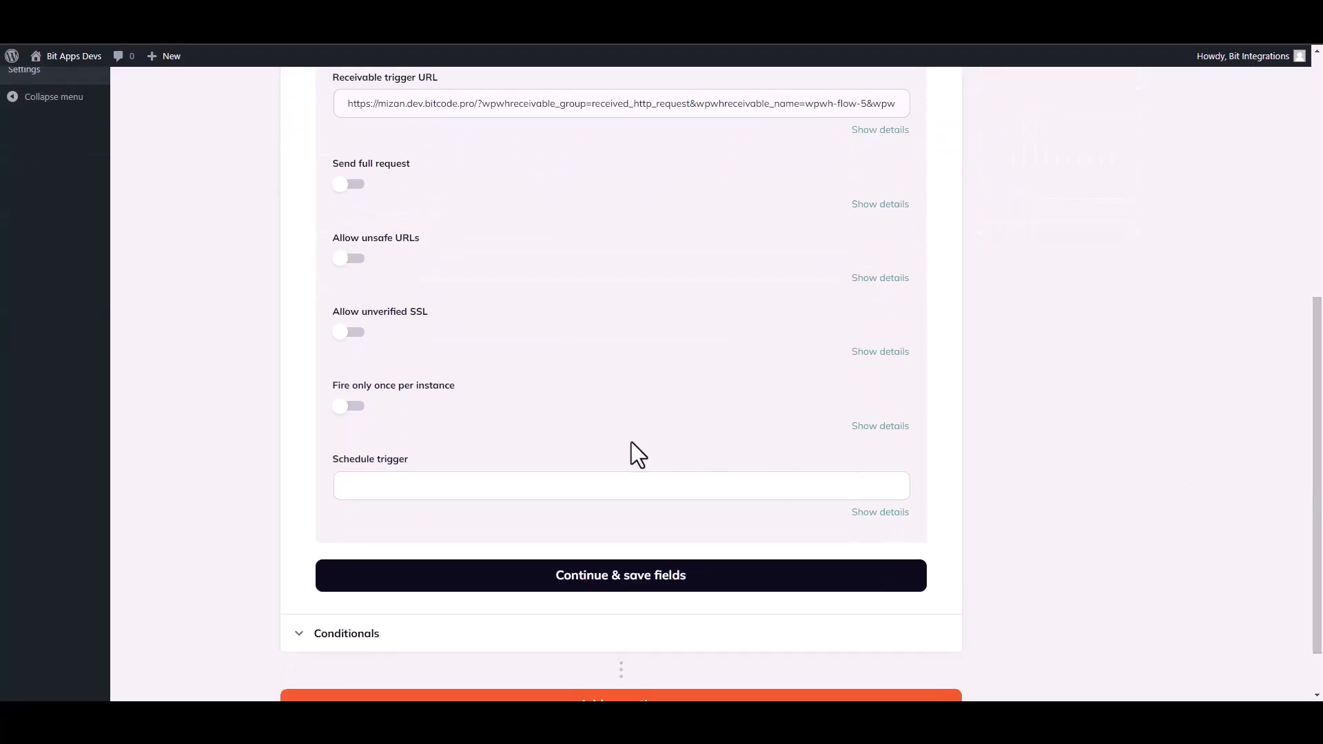
left_click(612, 579)
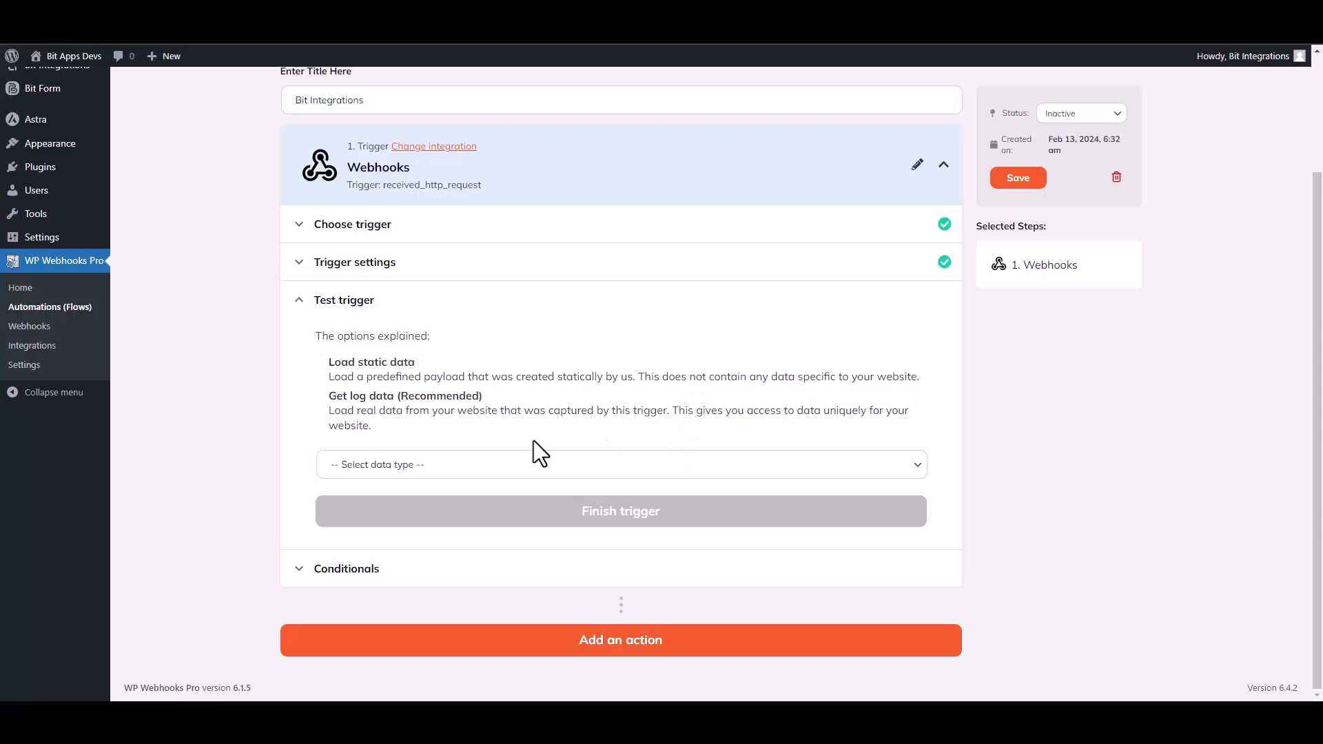
left_click(416, 469)
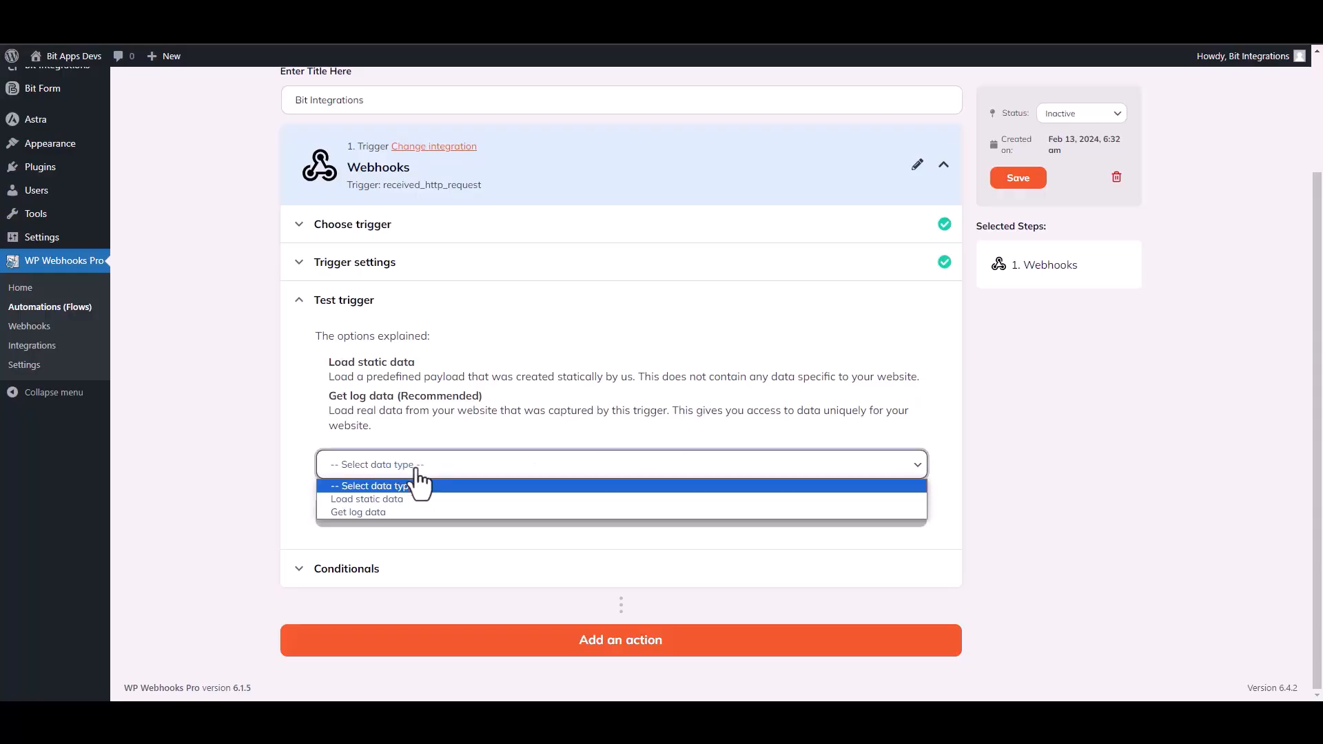
left_click(376, 513)
left_click(704, 513)
left_click(431, 545)
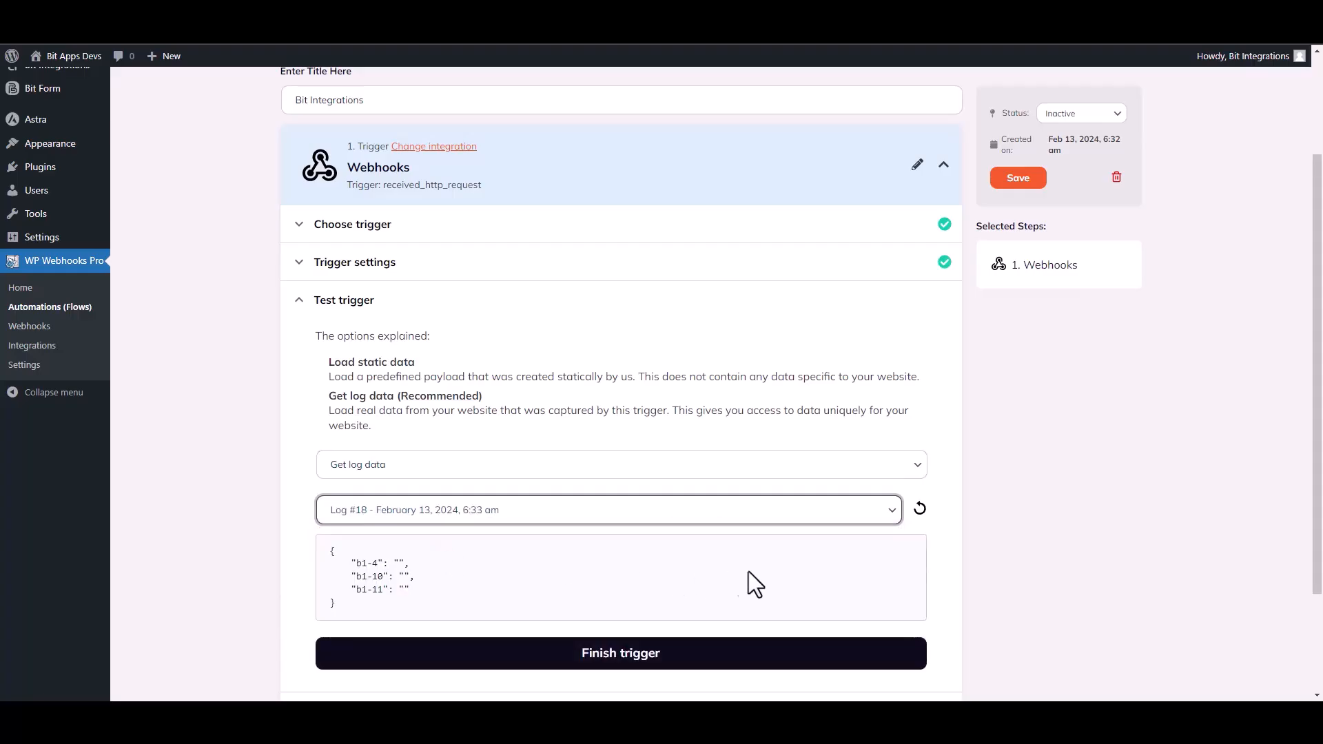
Review the received payload in the log data and finish the trigger
left_click_drag(412, 597, 337, 550)
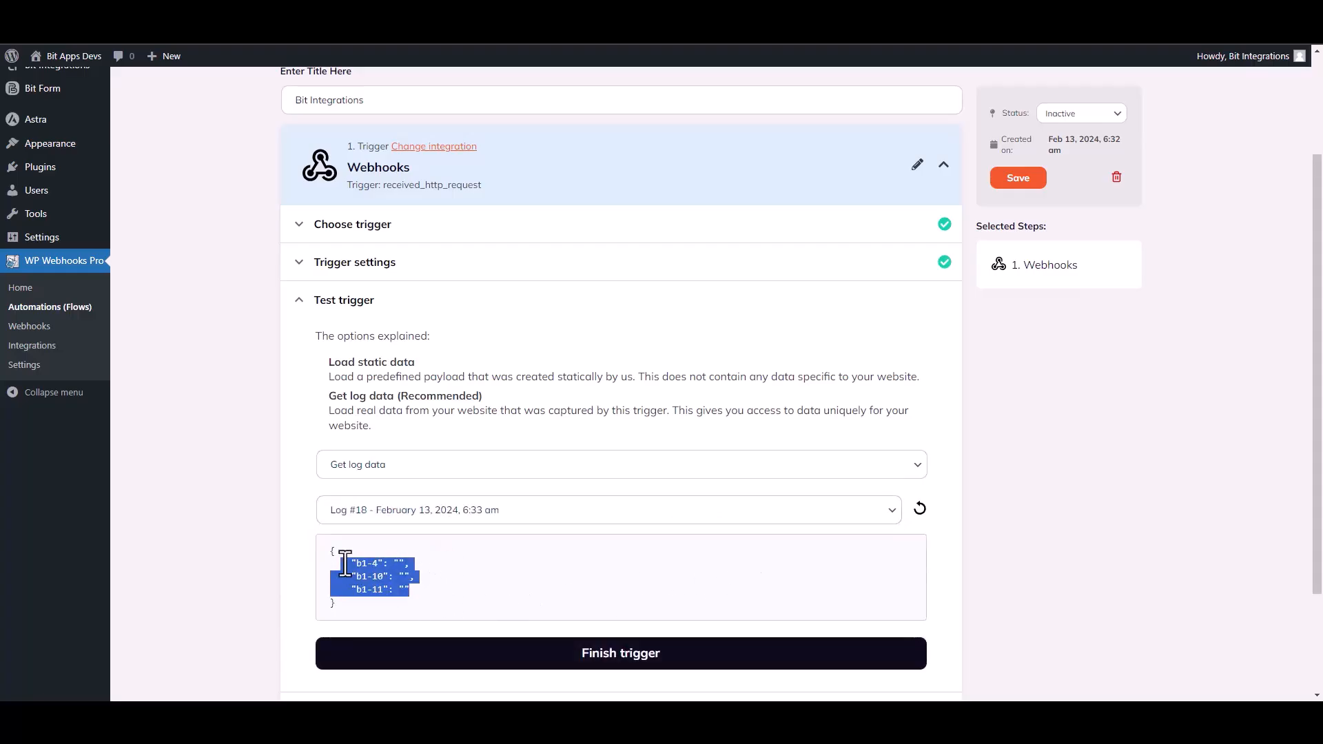
left_click(588, 593)
scroll(797, 505, "down", 2)
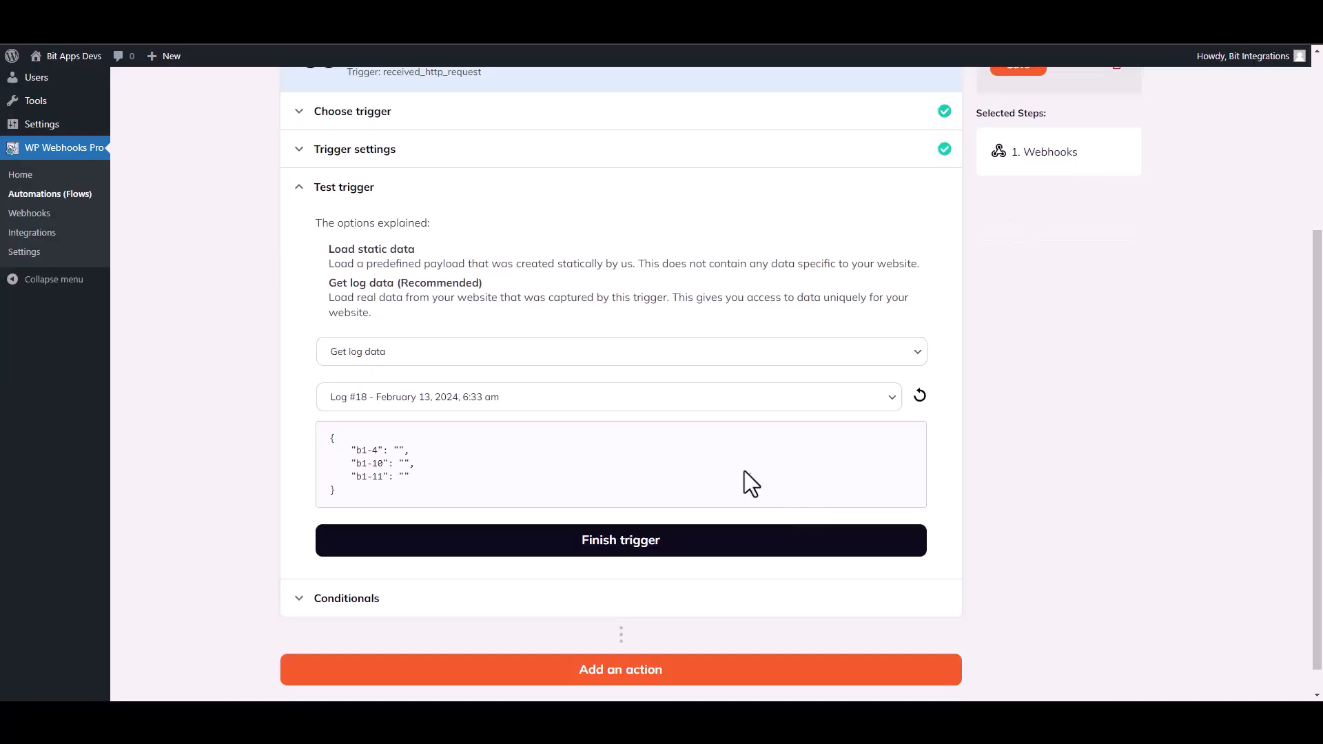
left_click(631, 544)
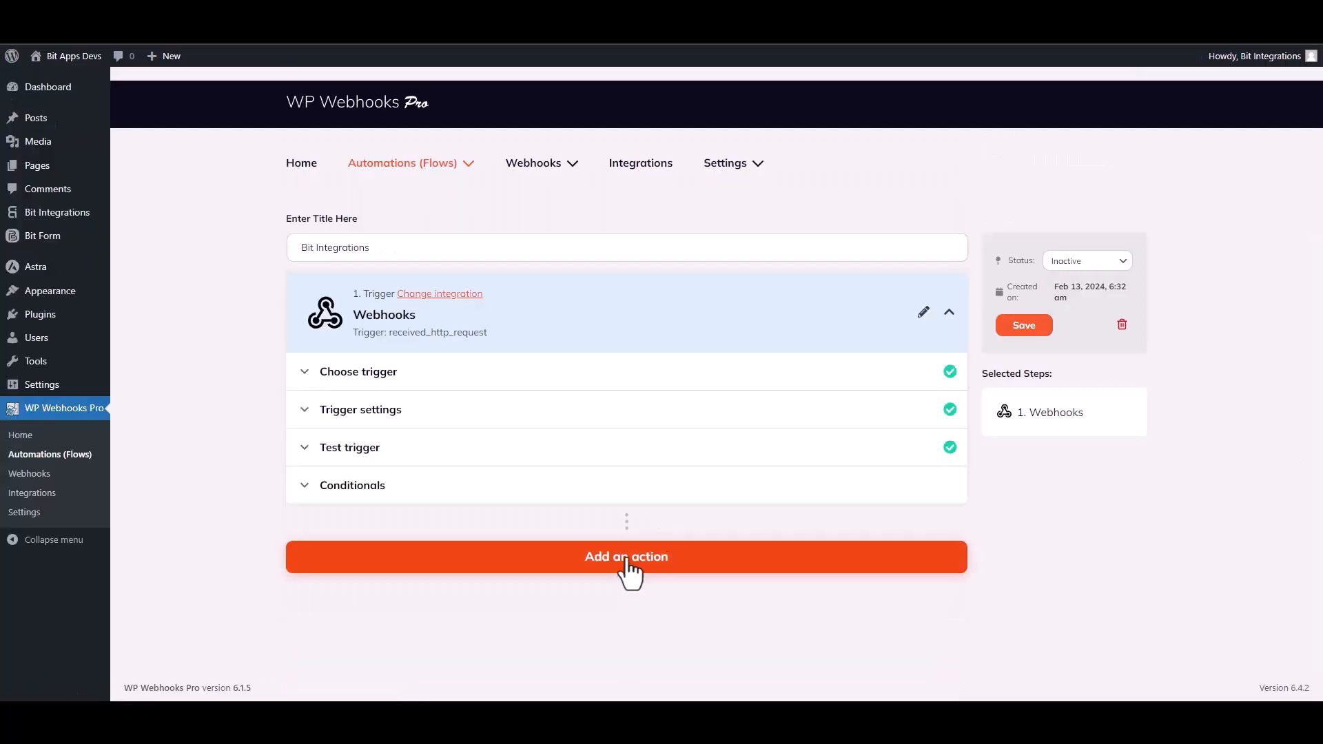
Add a WordPress action to the flow and set it to Create user
left_click(629, 571)
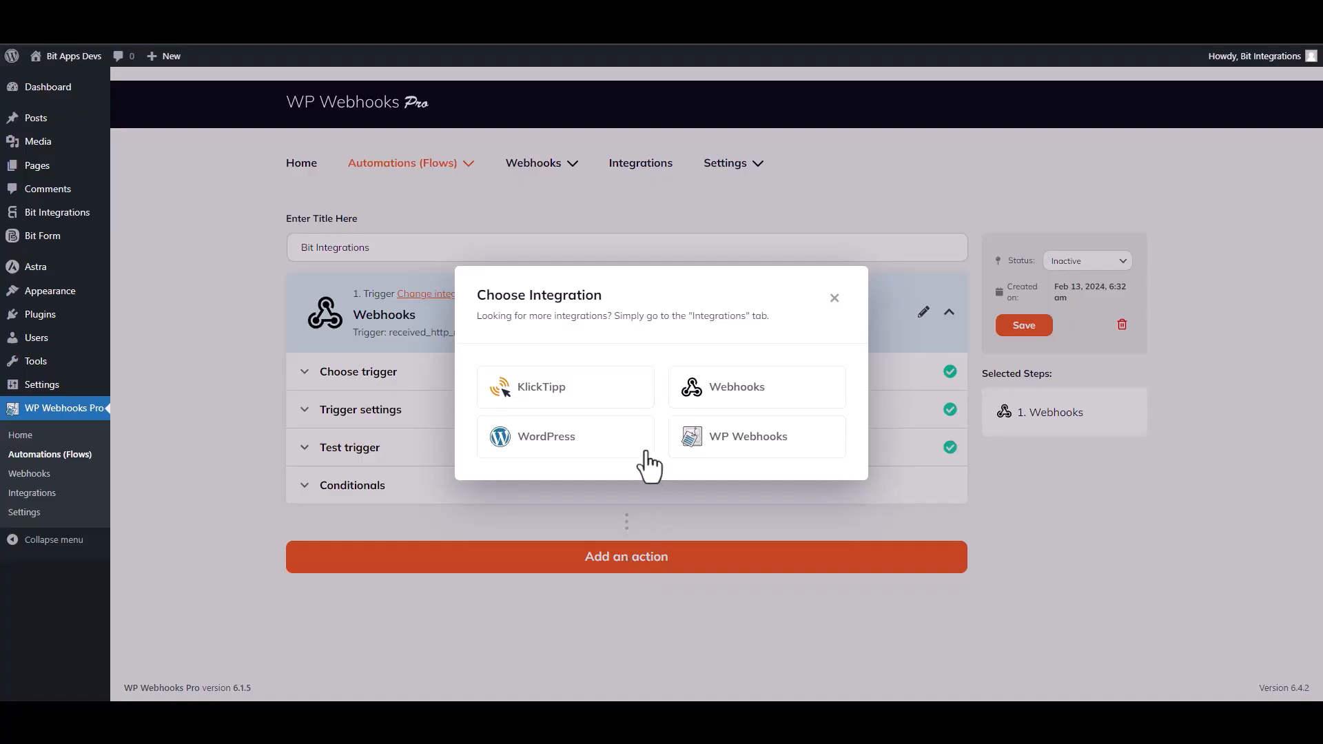
left_click(571, 452)
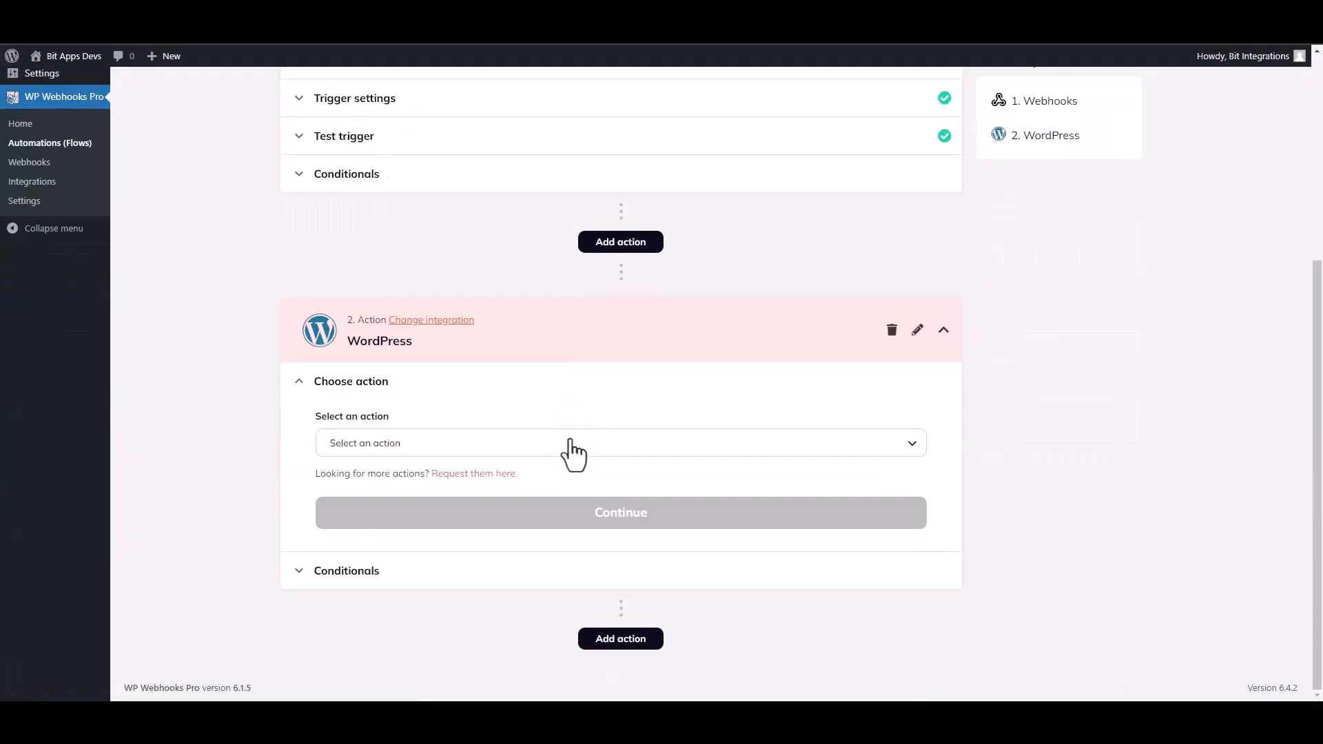
left_click(410, 446)
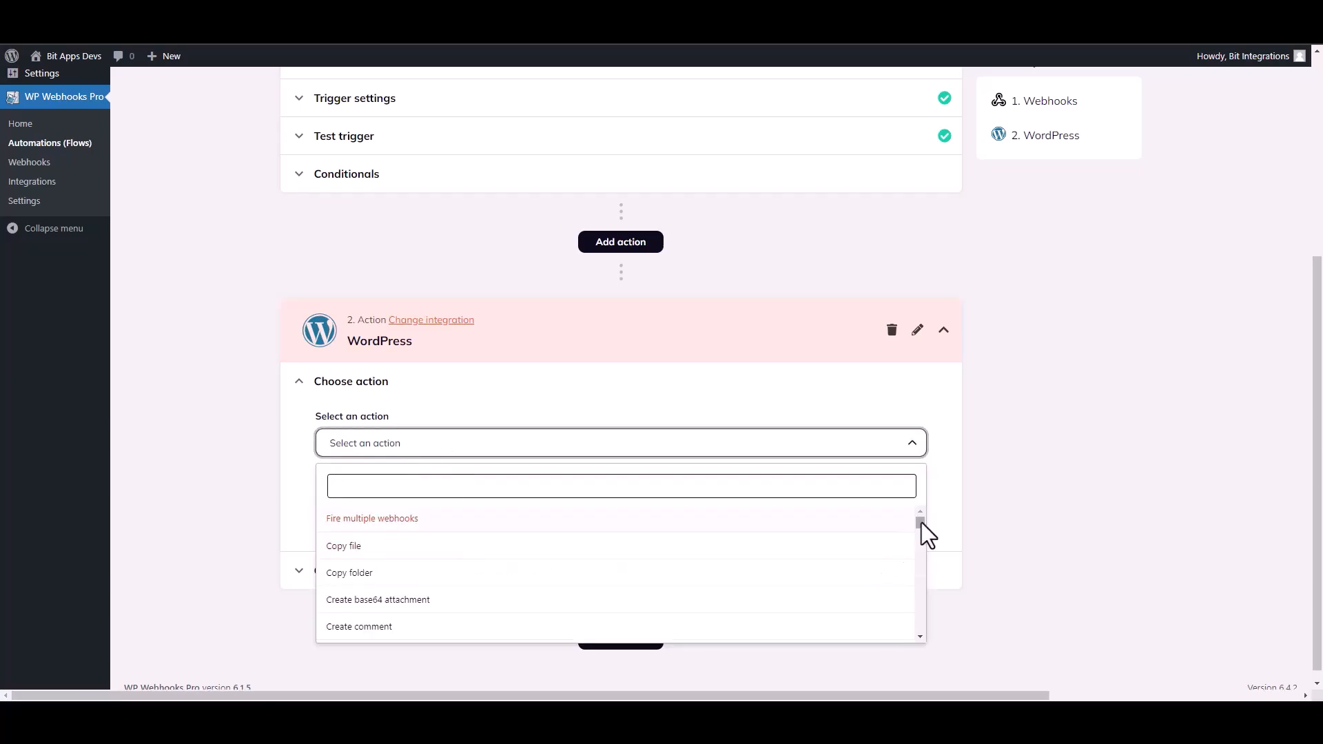
type("create u")
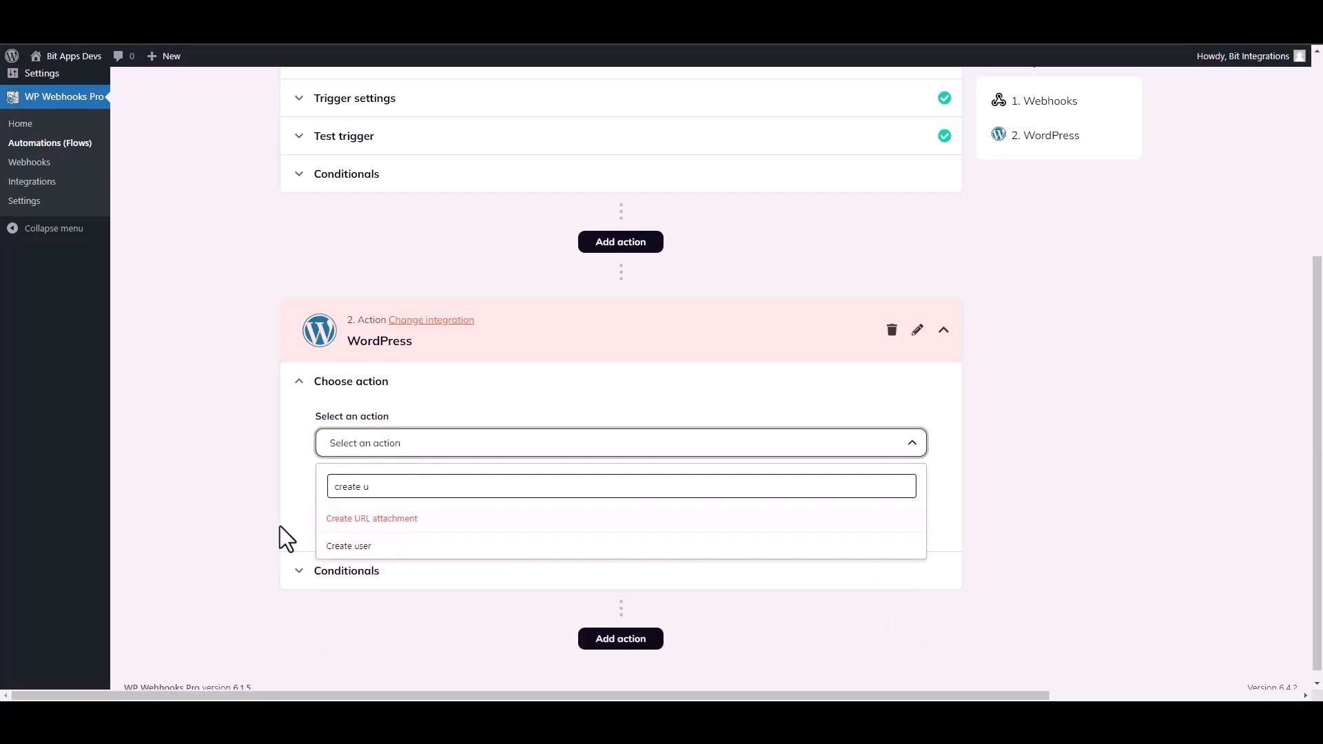
left_click(350, 546)
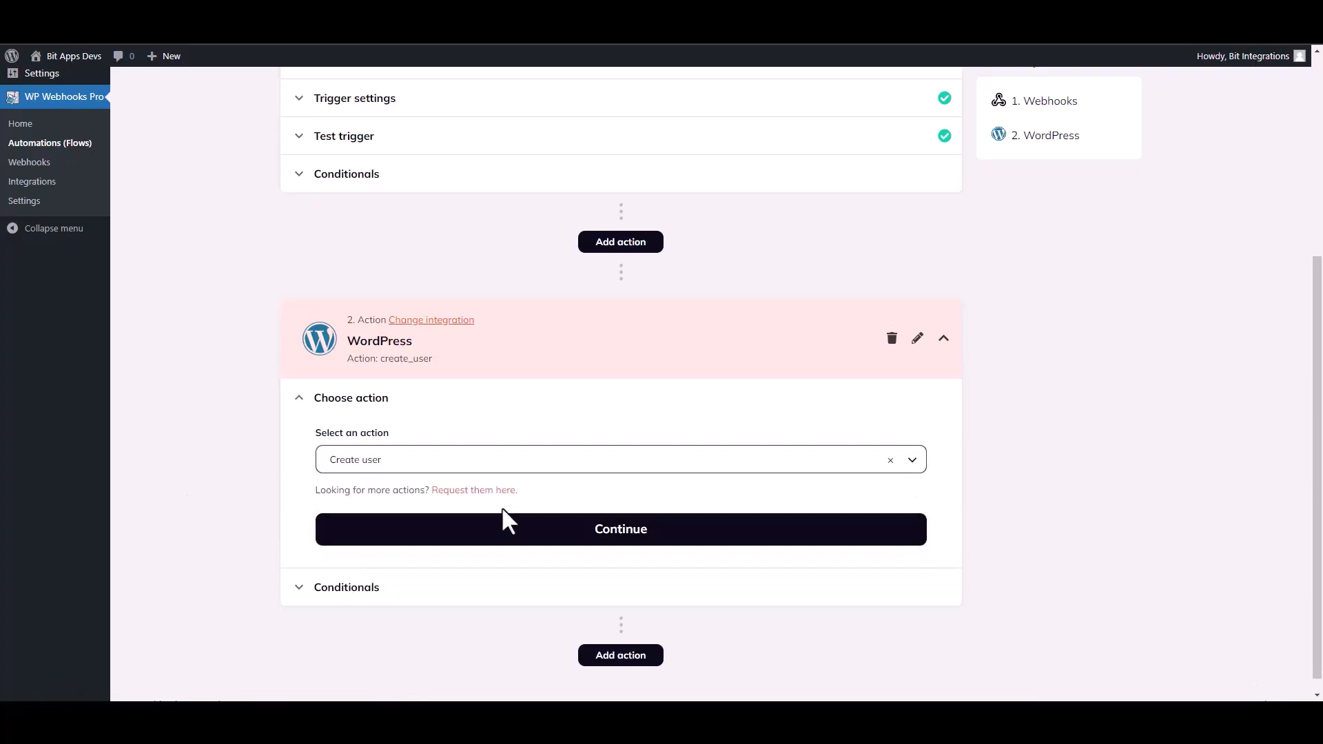
left_click(494, 532)
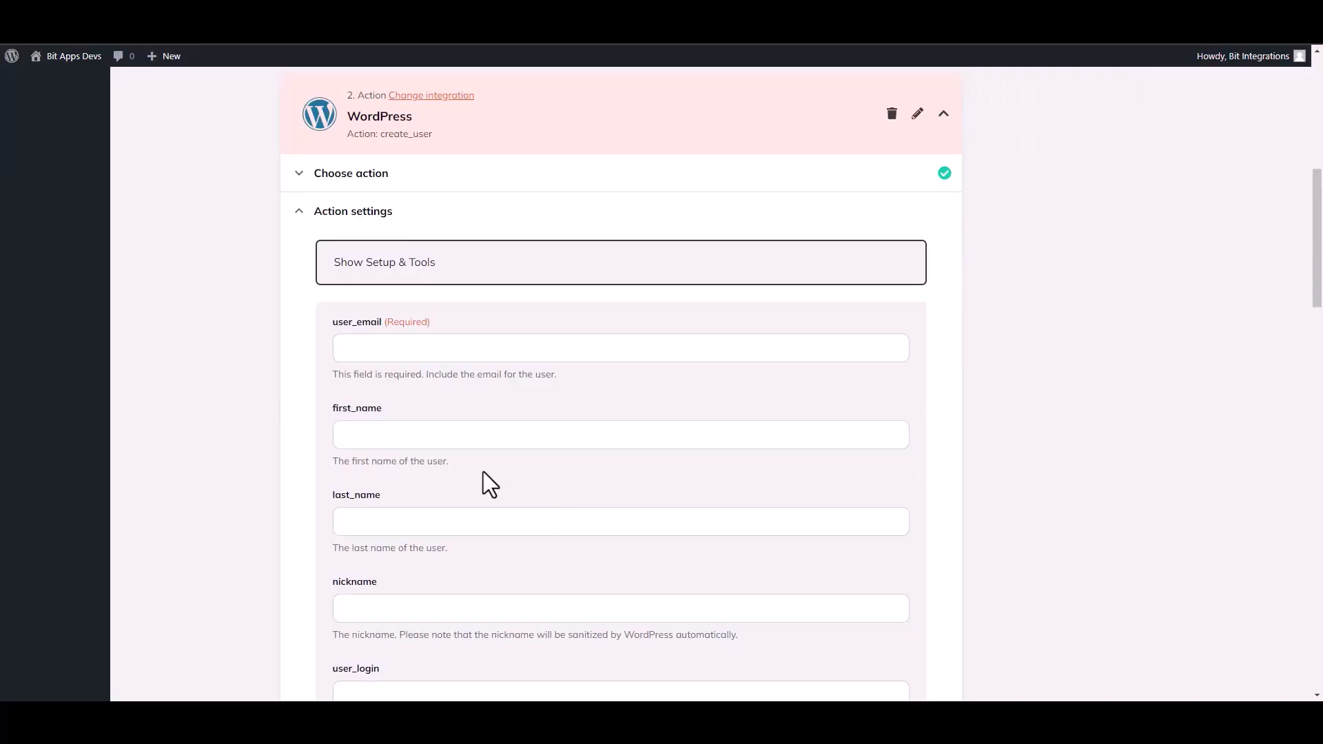
Map user_email to b1-4 and first_name to b1-10 from the Webhooks step, and save the action's fields
left_click(382, 350)
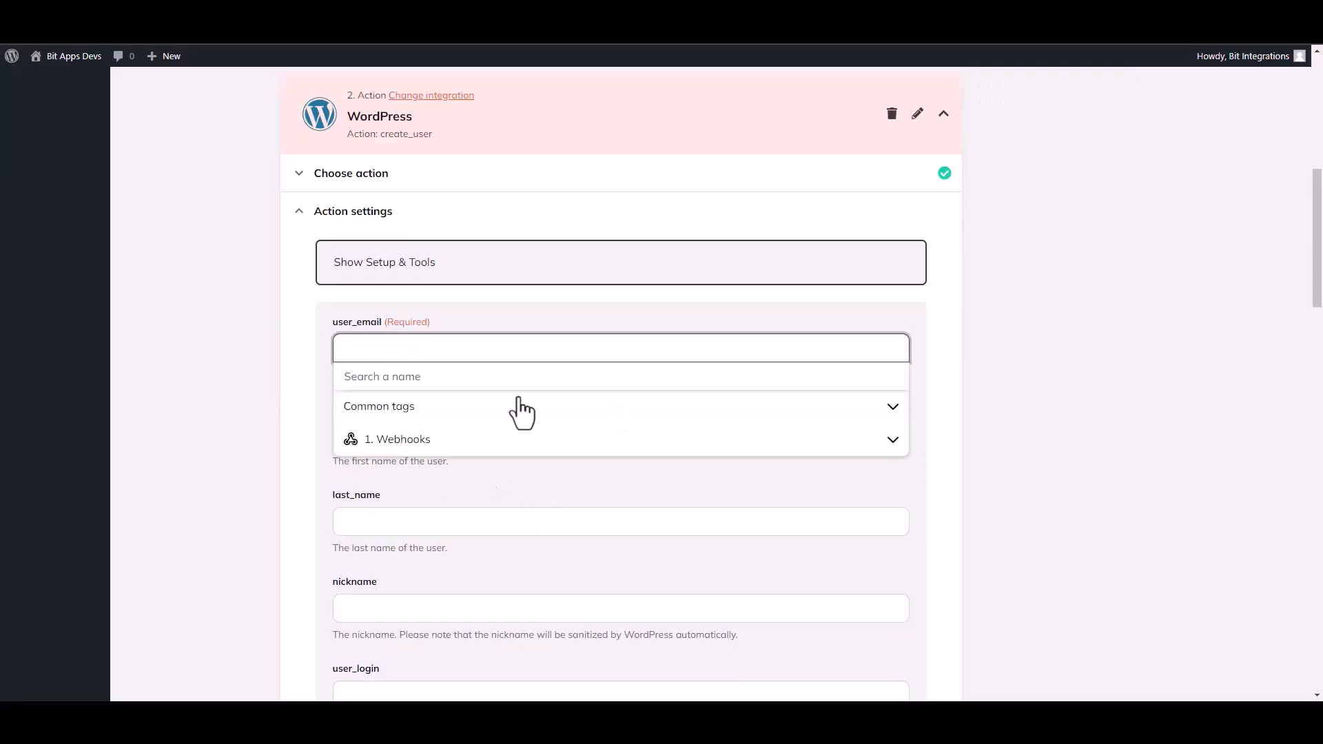
left_click(408, 443)
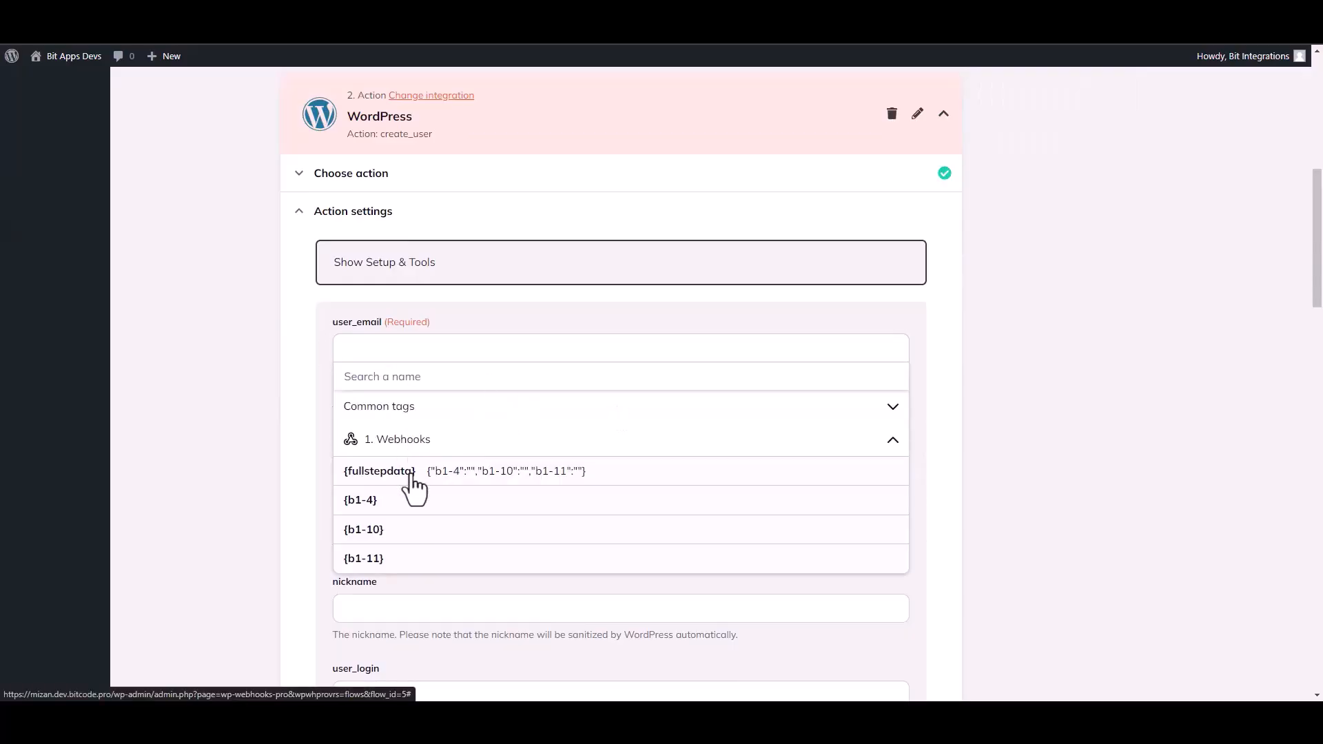
left_click(380, 508)
left_click(251, 463)
left_click(372, 445)
left_click(415, 537)
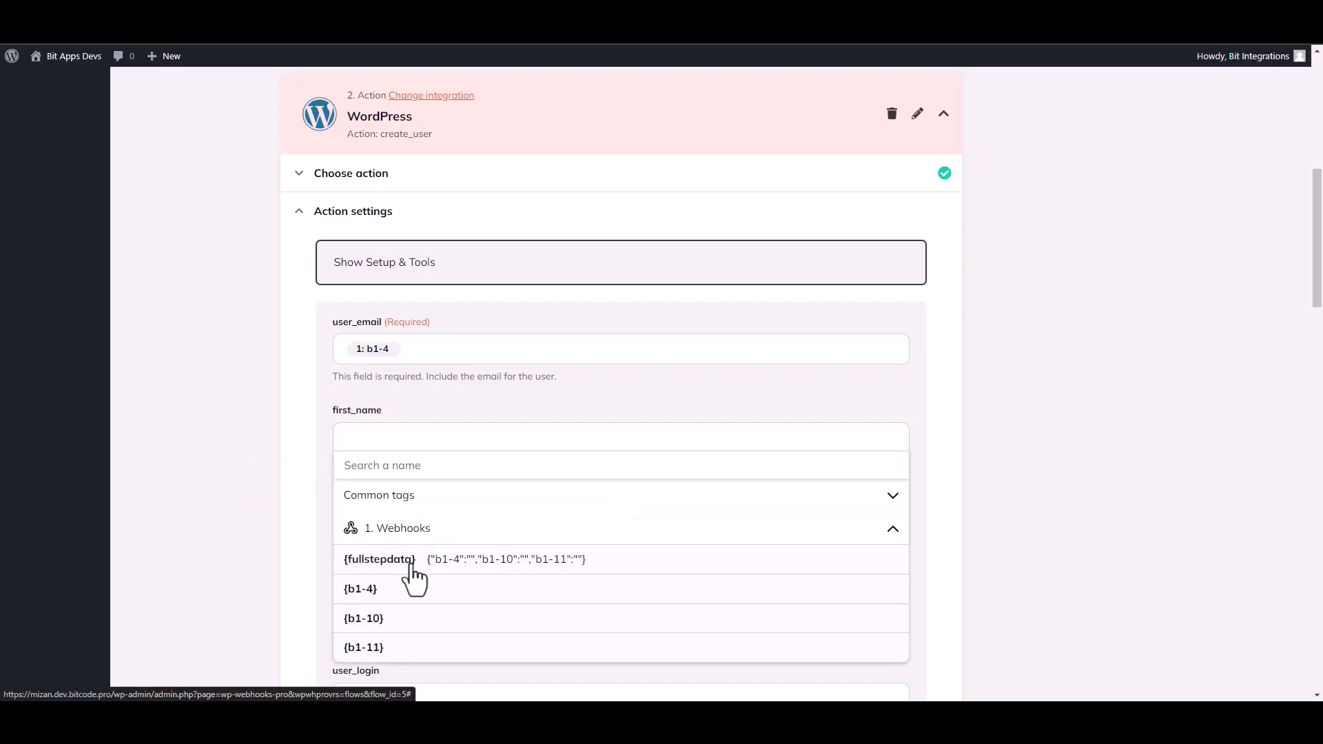
left_click(382, 624)
left_click(249, 512)
left_click_drag(1318, 305, 1322, 628)
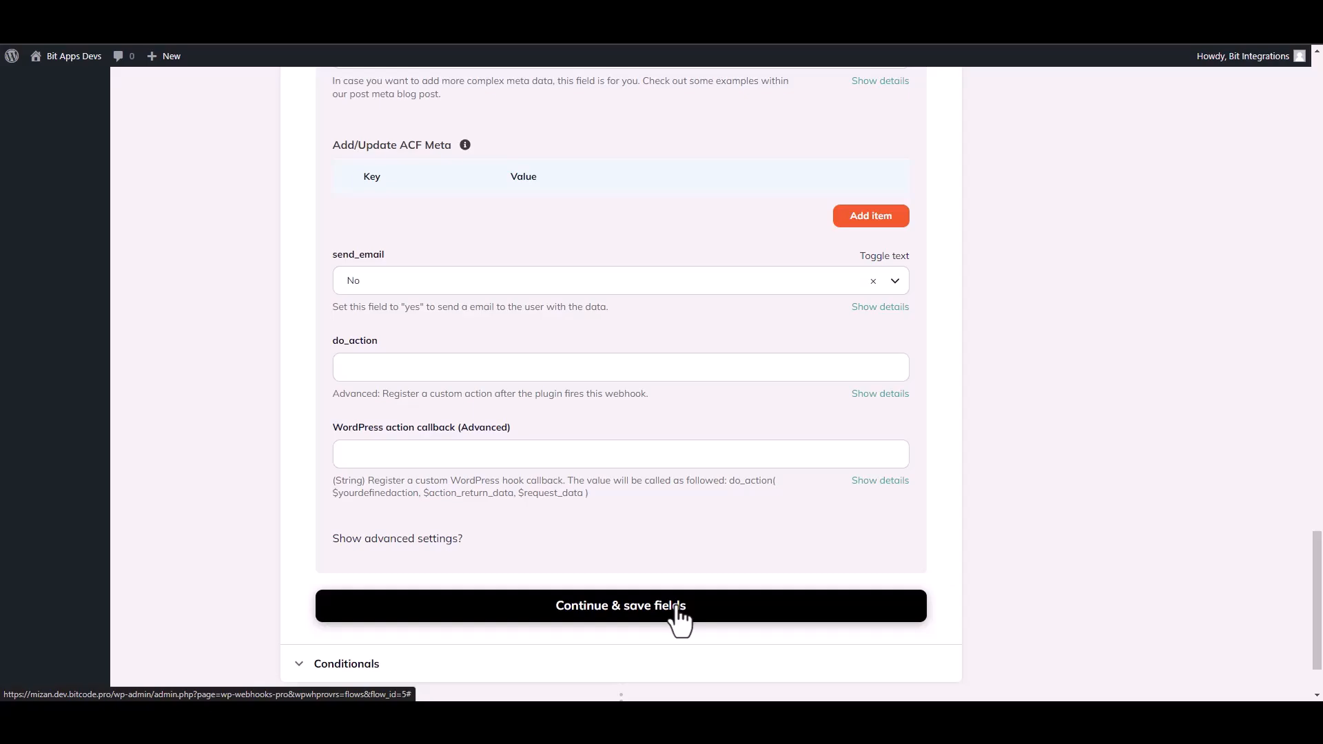
left_click(679, 614)
Test the create user action with Fire webhook action, review its response, and finish the action
left_click(401, 469)
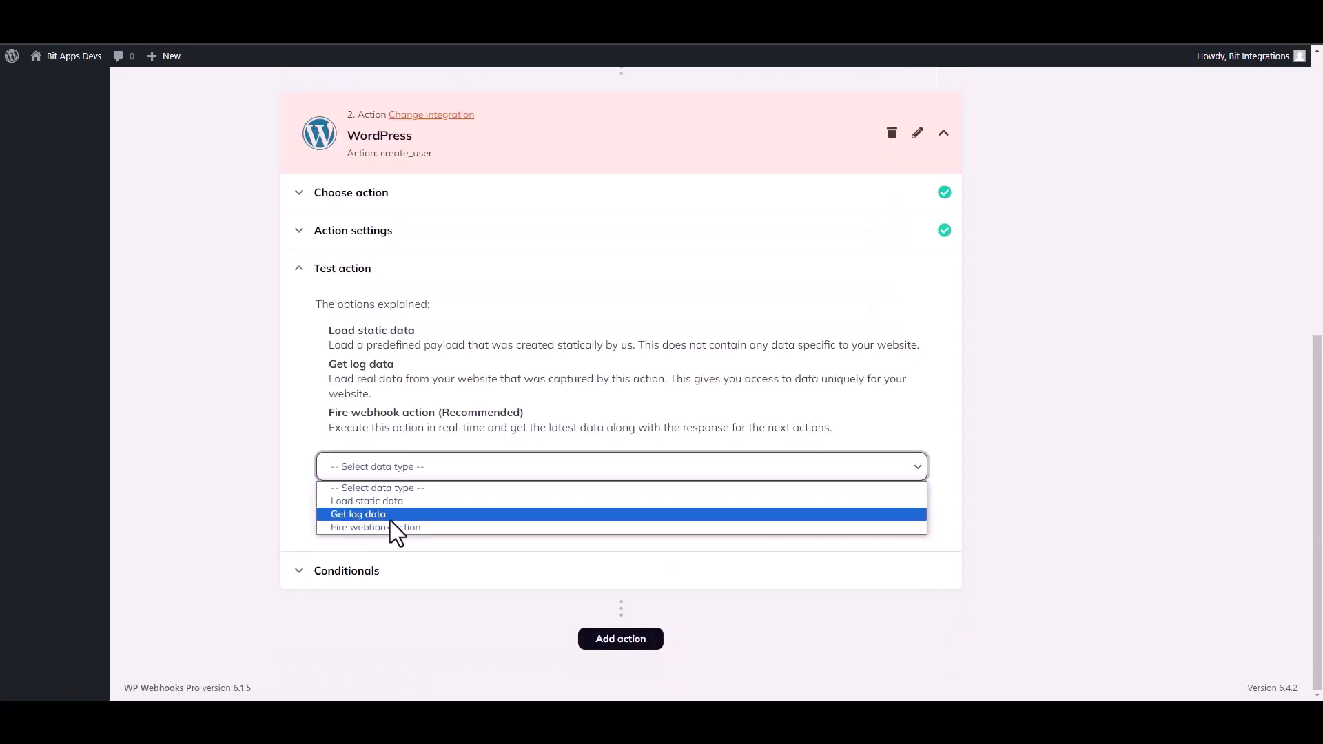
left_click(364, 527)
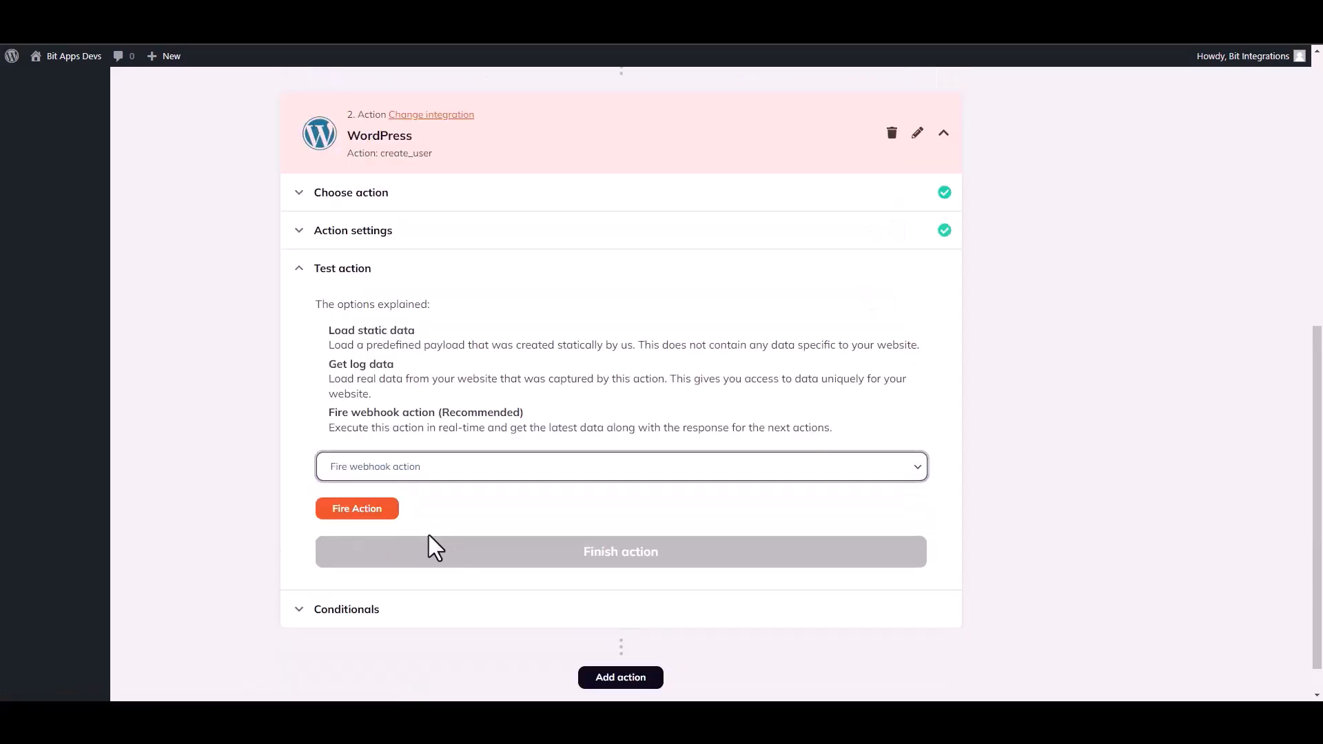
left_click(372, 511)
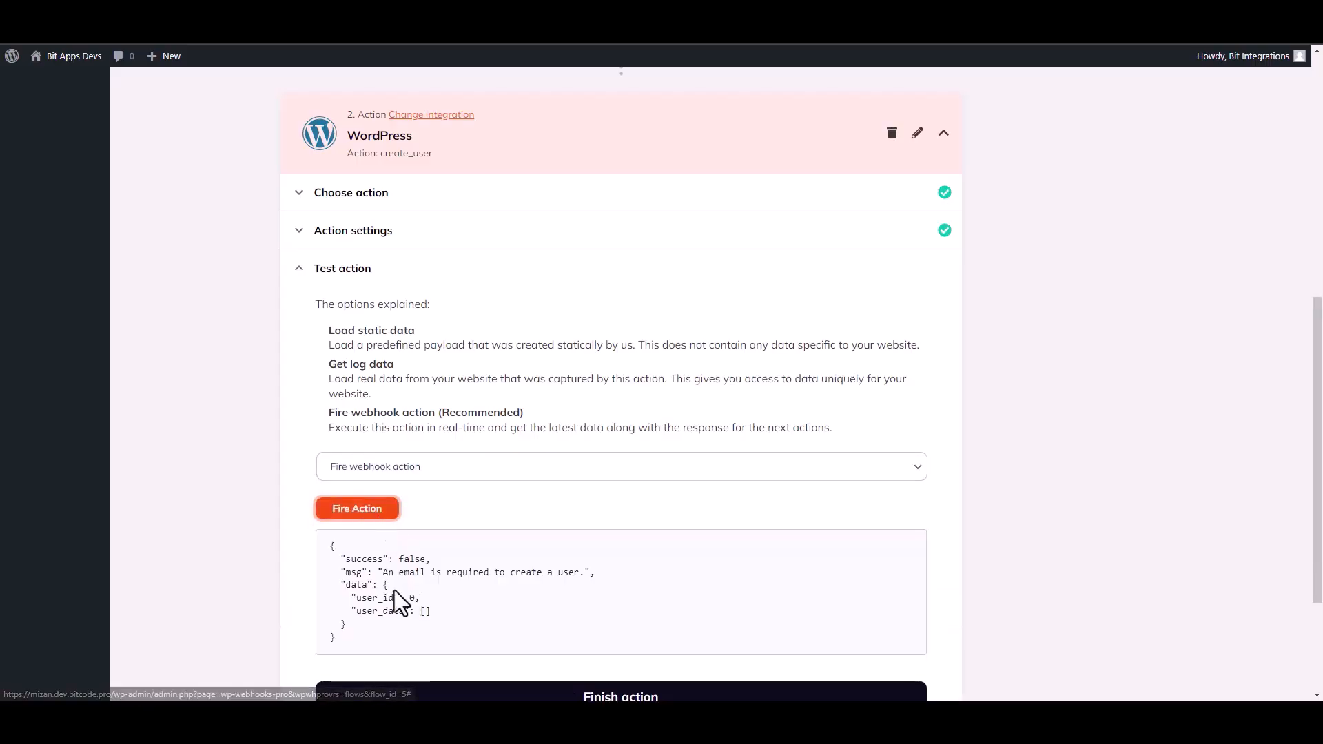
double_click(352, 559)
left_click(675, 591)
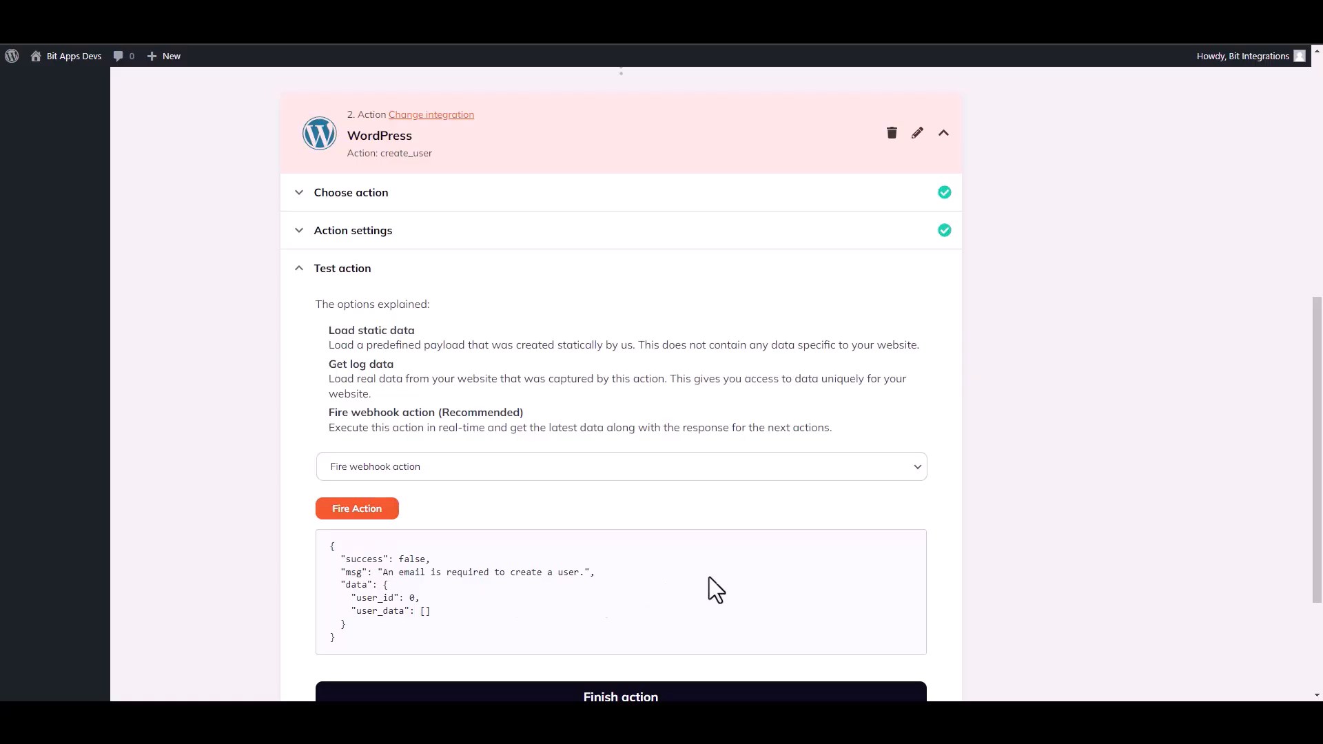
left_click_drag(1319, 450, 1320, 530)
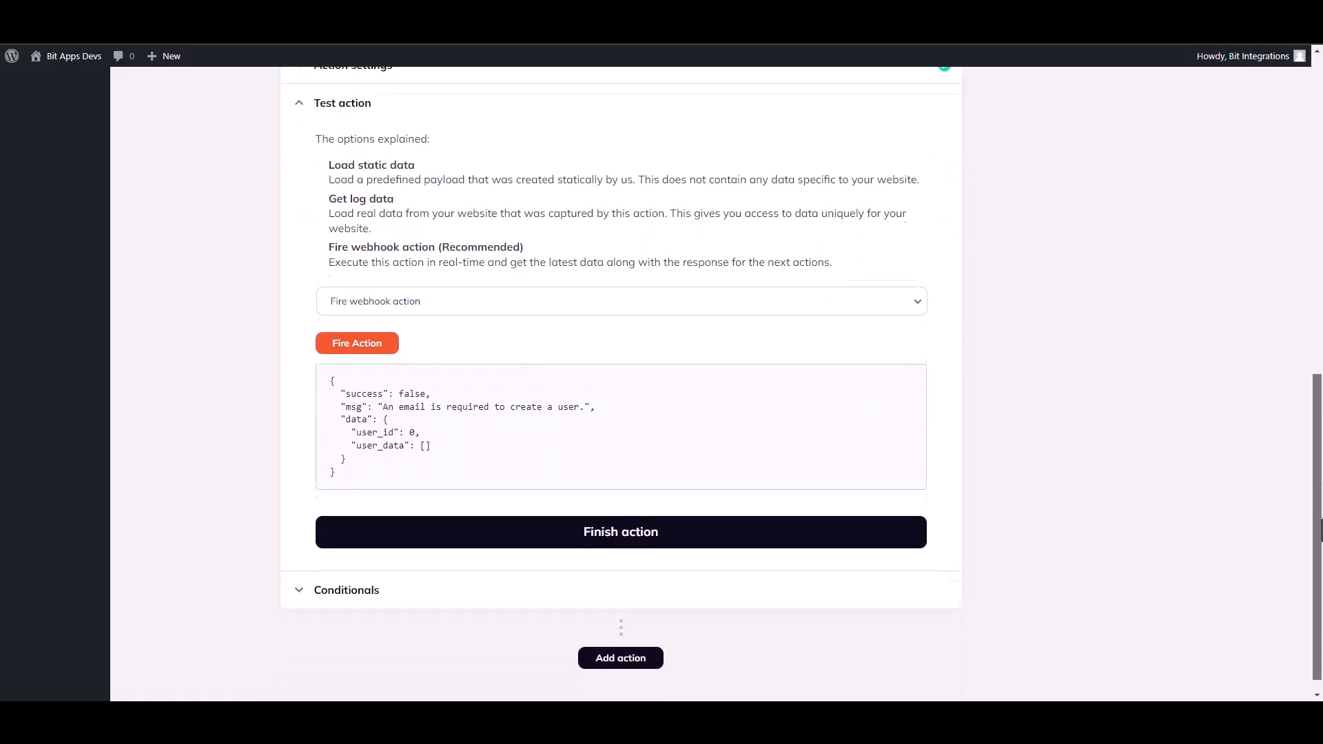
left_click(641, 536)
Set the flow's status to Active and save the flow
left_click_drag(1322, 433, 1322, 303)
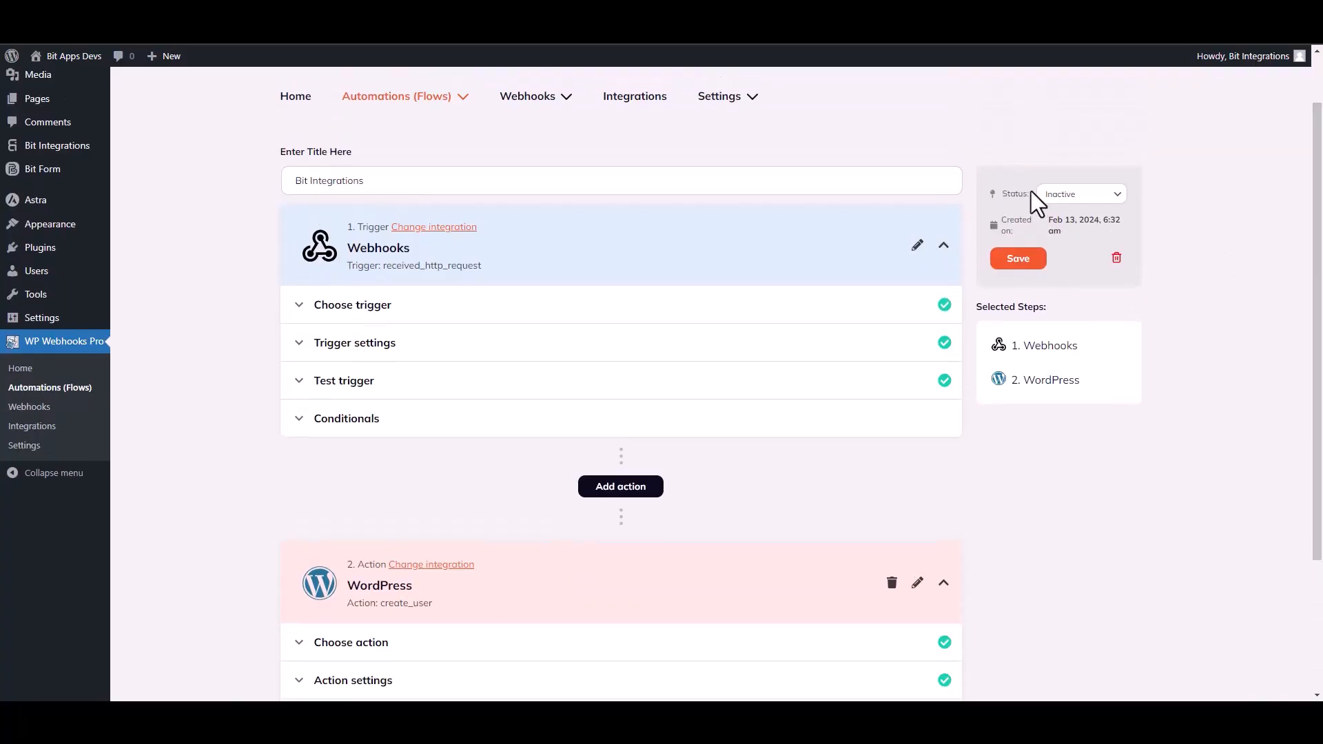
left_click(1078, 196)
left_click(1057, 218)
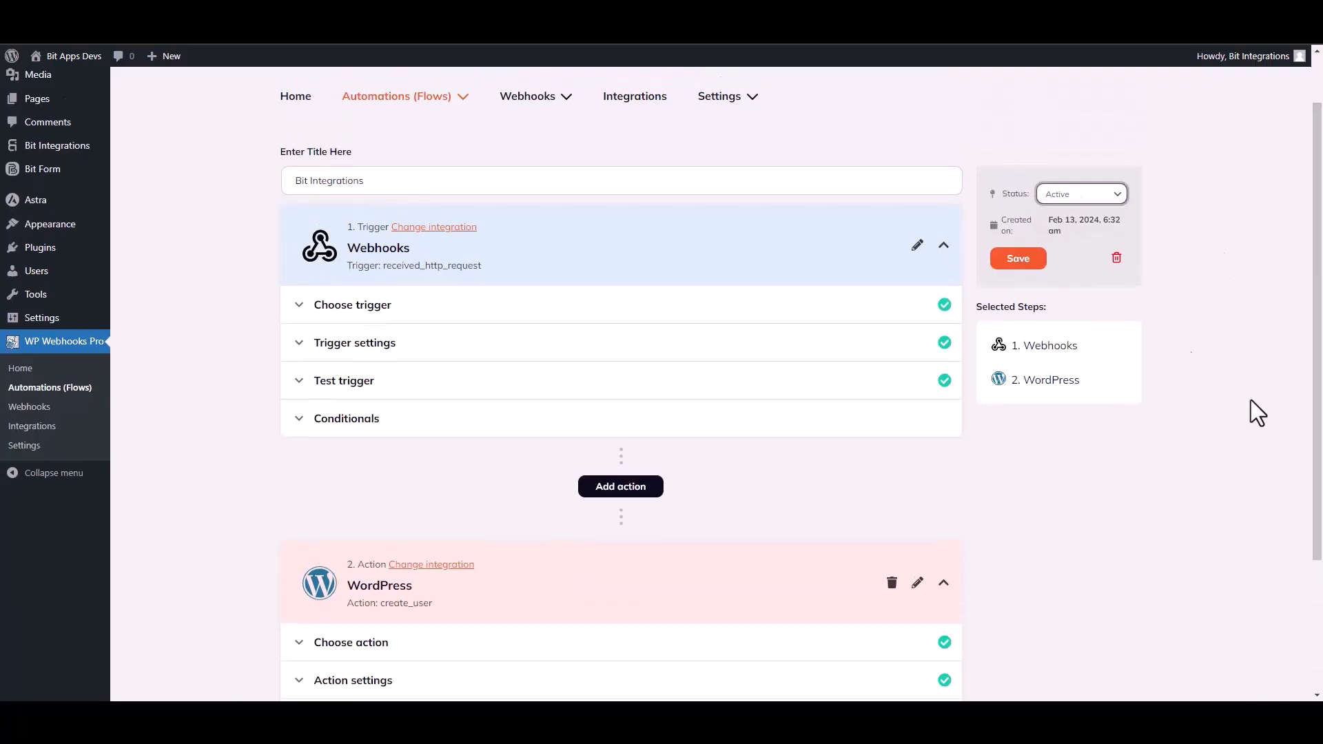
left_click(1022, 266)
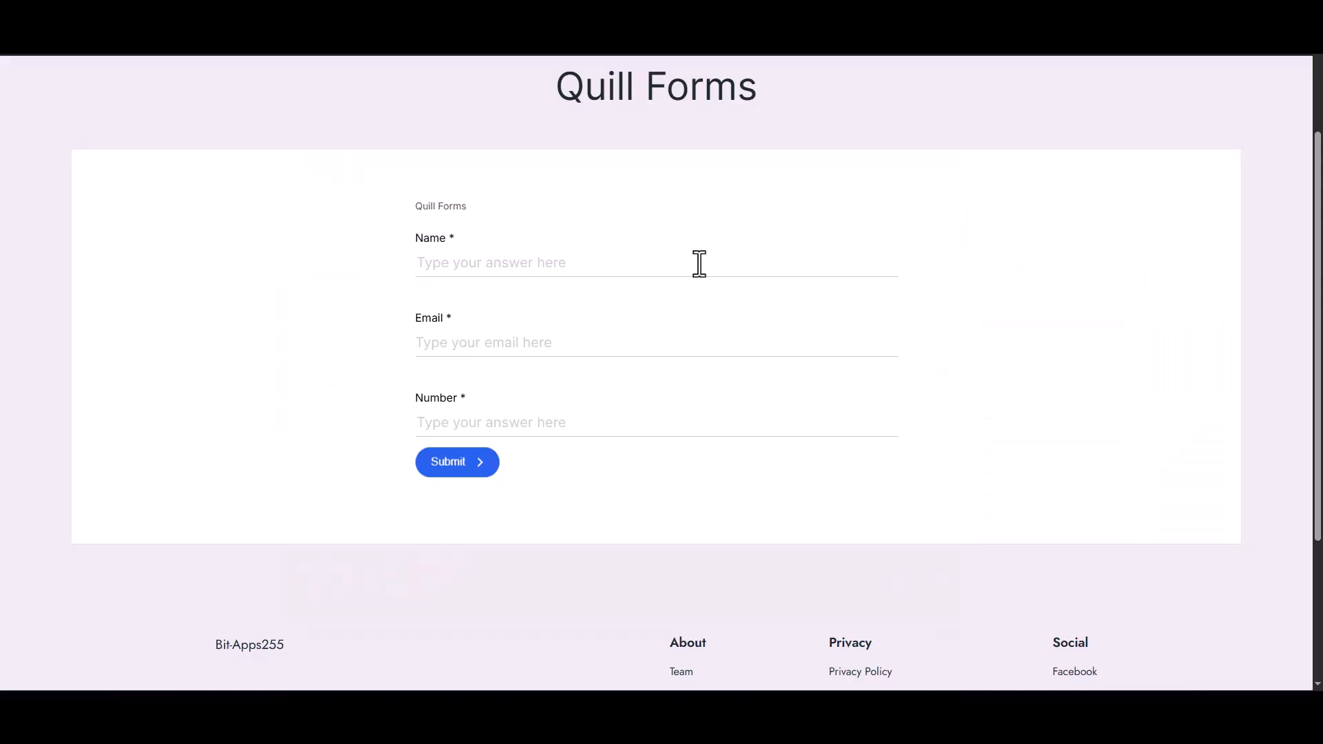
Switch to the Quill Forms page and enter Bit Integrations in the Name field
left_click(701, 263)
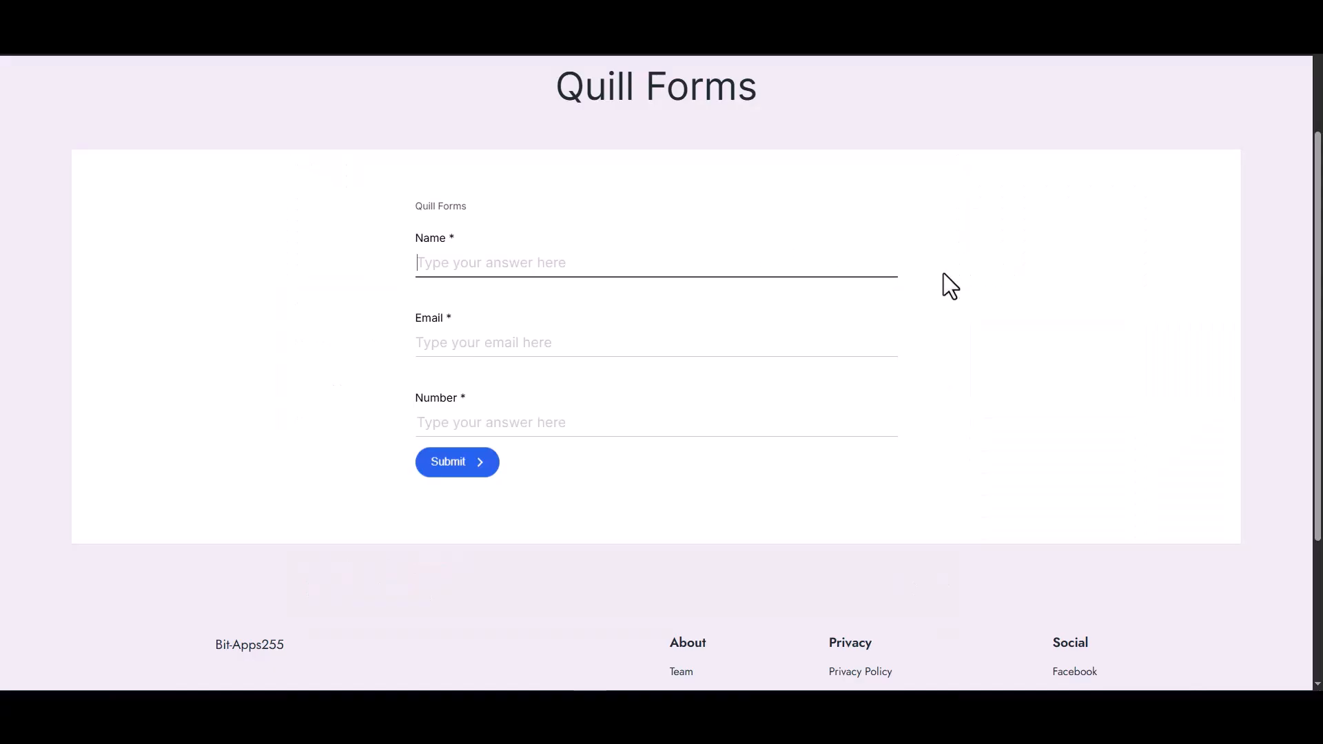
type("t ")
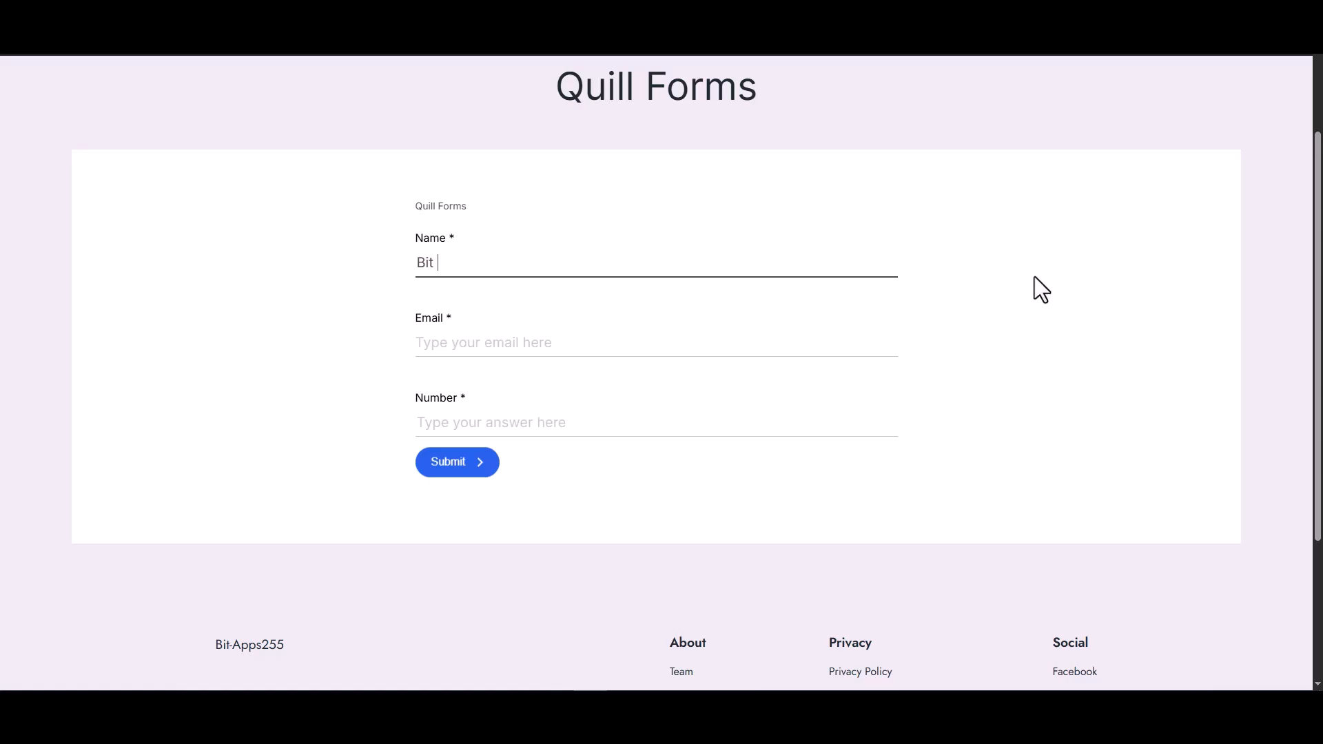
type("Integrations")
Fill in the form's email and number fields and submit it
left_click(840, 348)
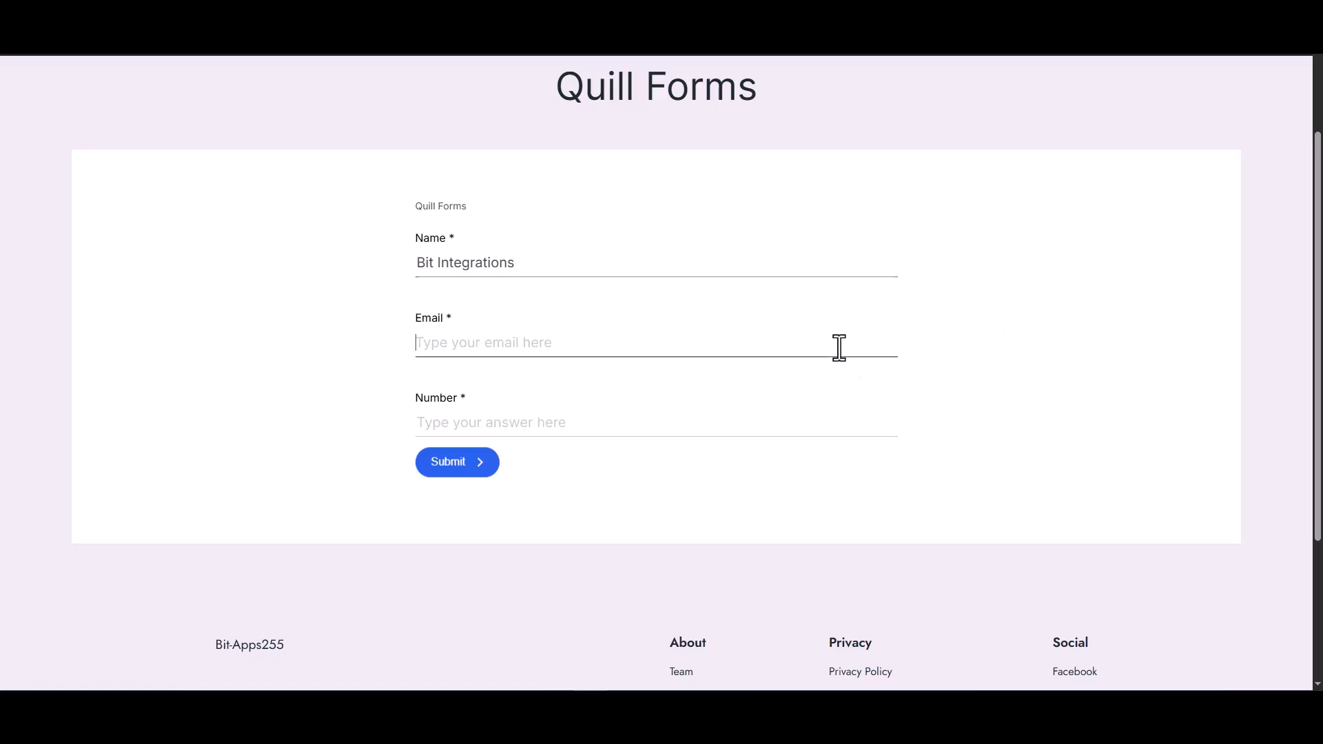
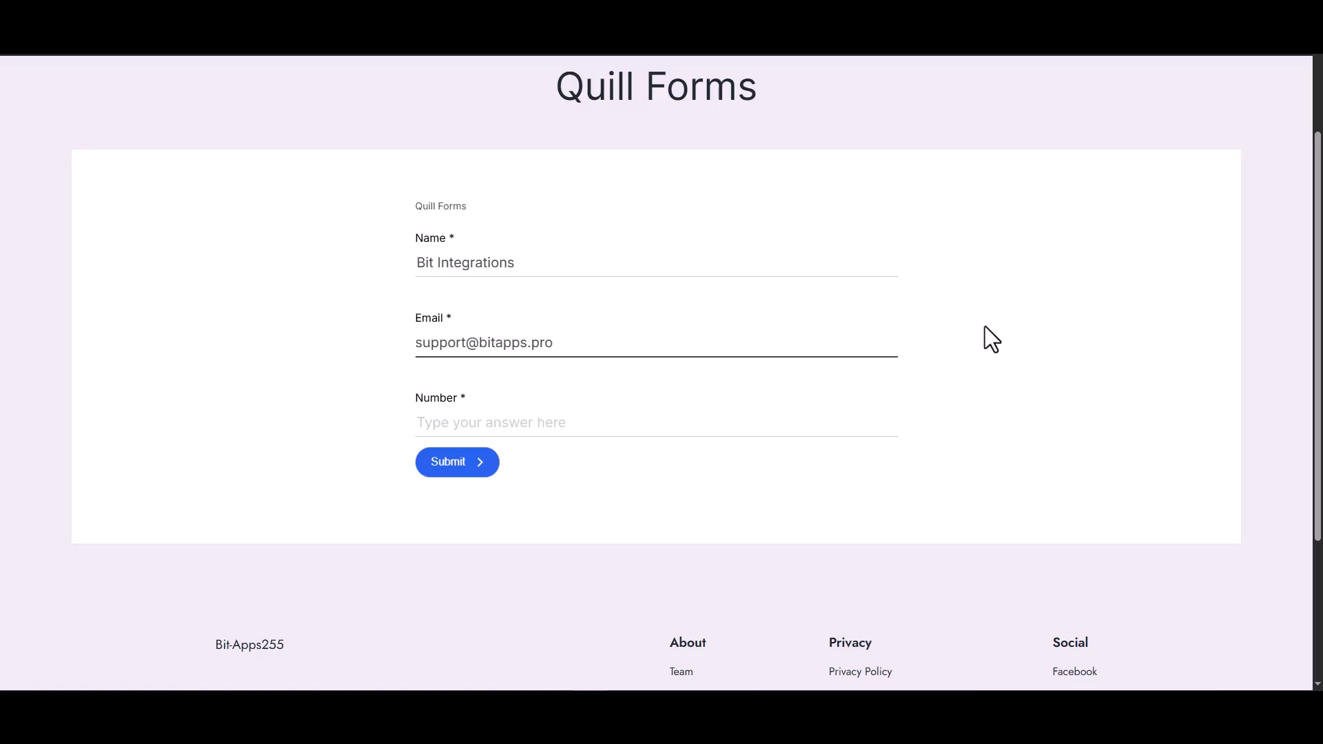
left_click(808, 425)
type("444555666")
left_click(495, 468)
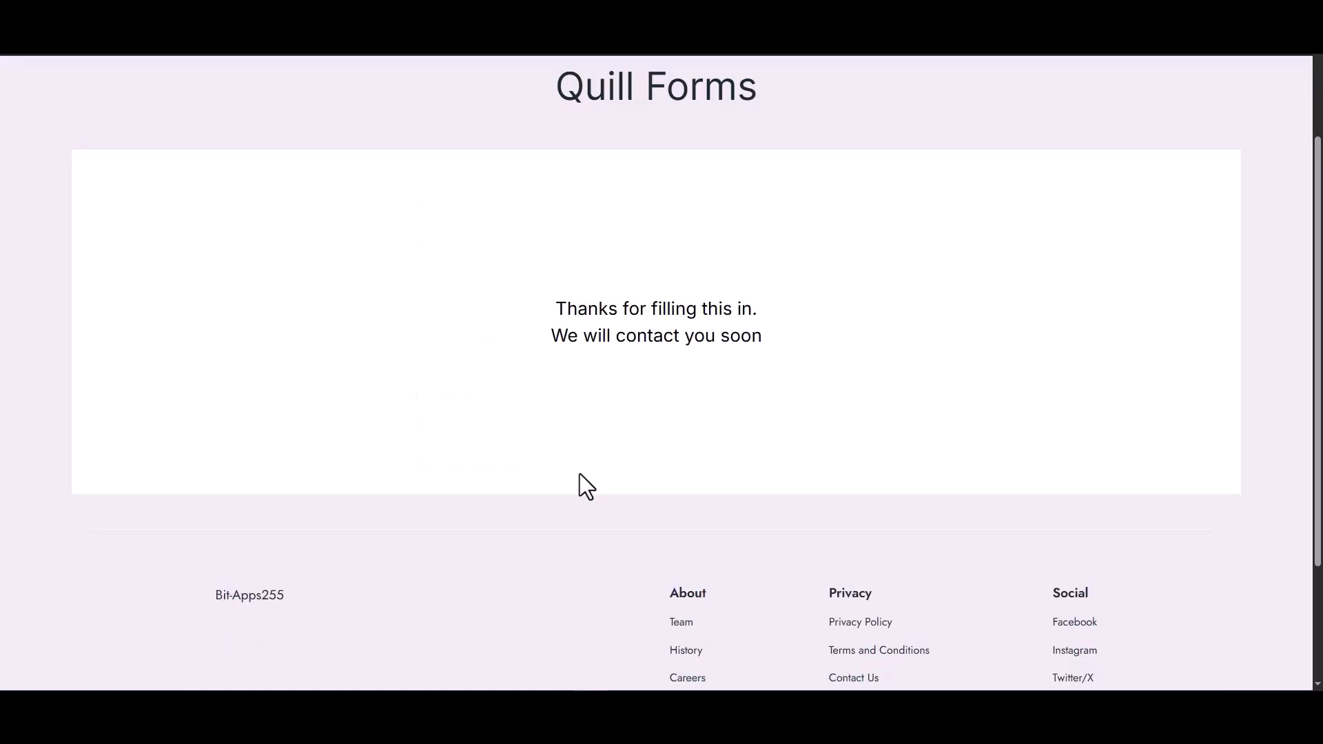